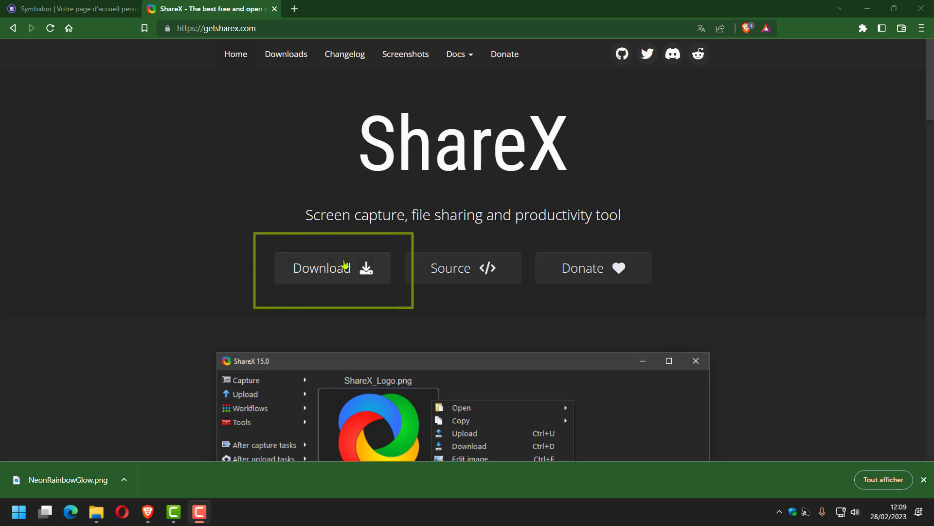
# Download the Setup version of ShareX 15.0.0 and save ShareX-15.0.0-setup.exe in the Téléchargements folder
pyautogui.click(329, 268)
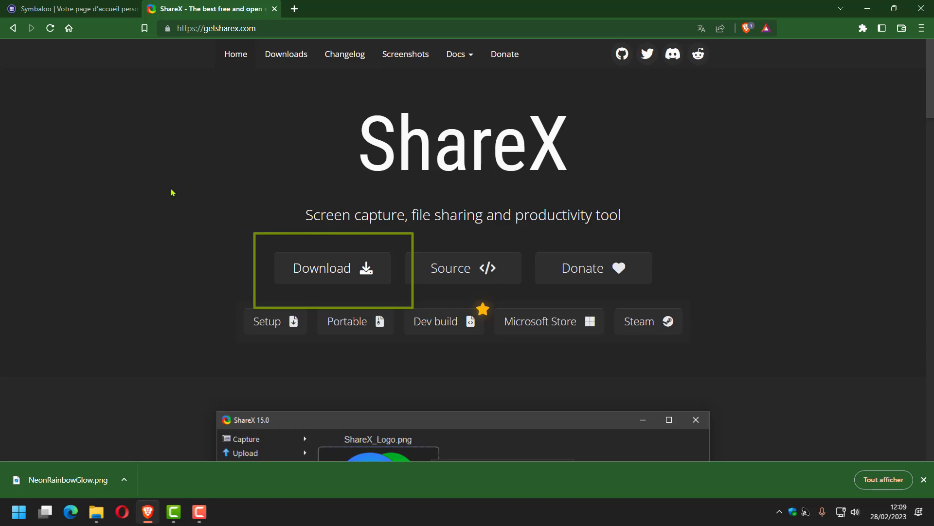
pyautogui.scroll(-2, 171, 192)
pyautogui.moveTo(351, 243)
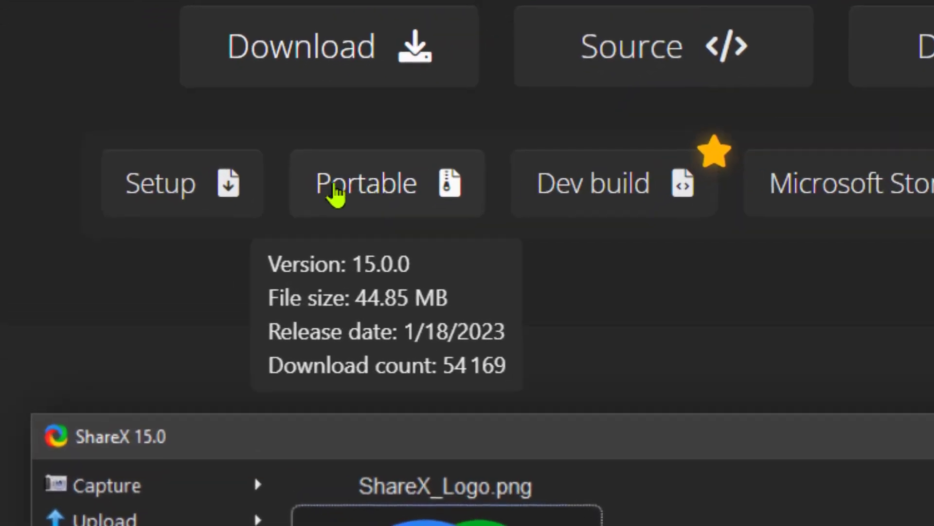
pyautogui.moveTo(232, 217)
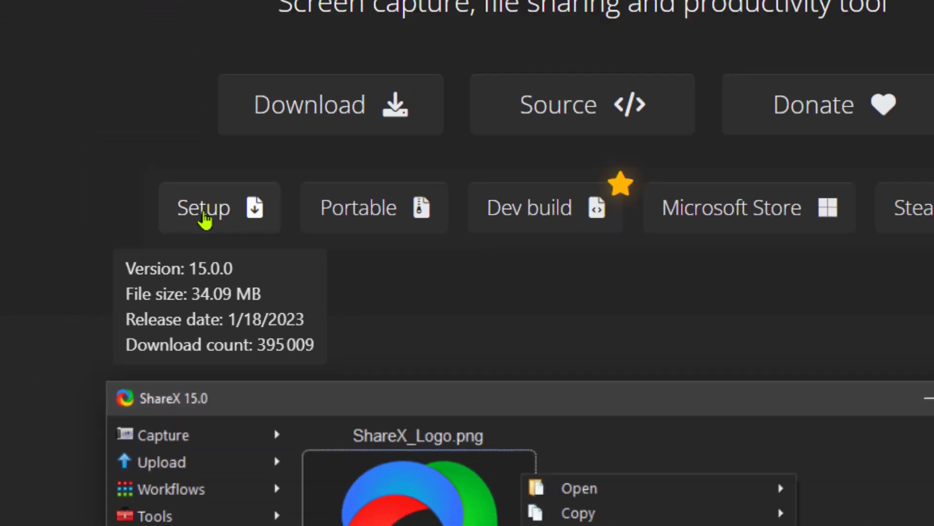
pyautogui.click(163, 197)
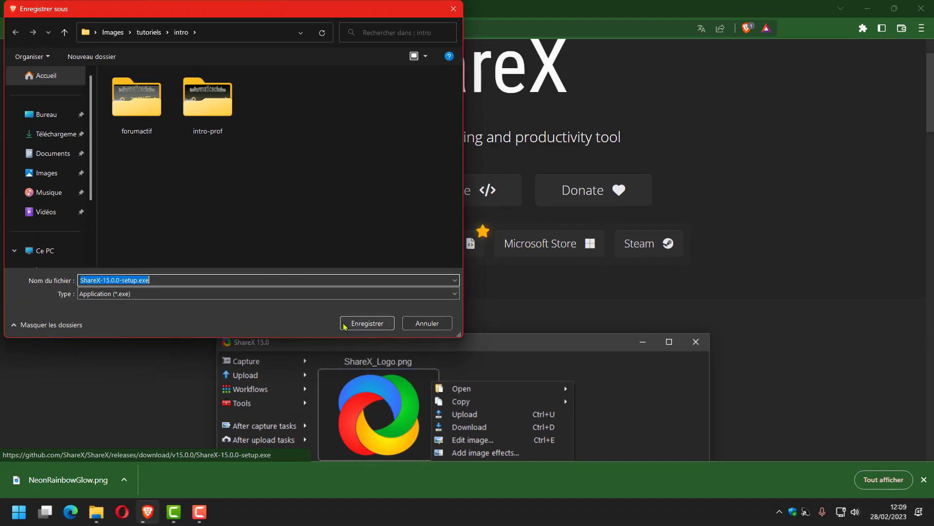
pyautogui.click(61, 130)
pyautogui.click(370, 322)
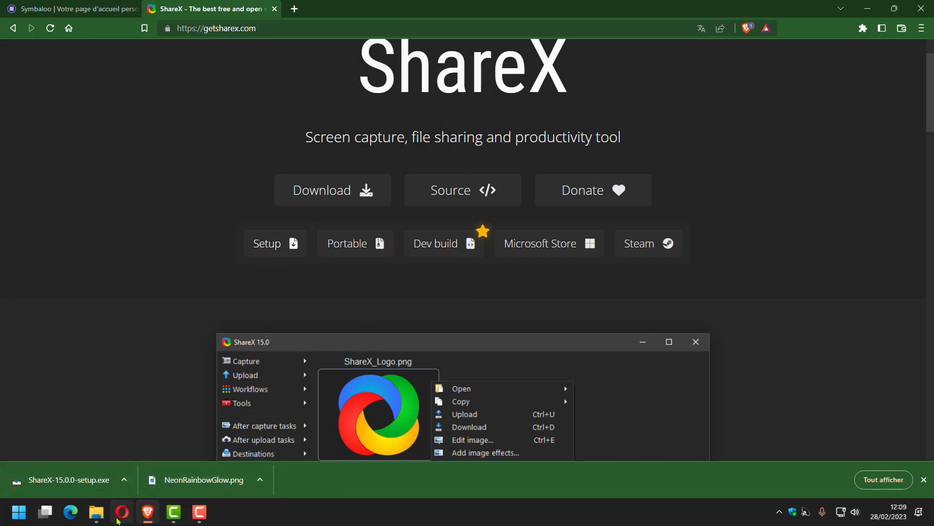
# Run ShareX-15.0.0-setup.exe from the Téléchargements folder and accept its license agreement
pyautogui.click(96, 513)
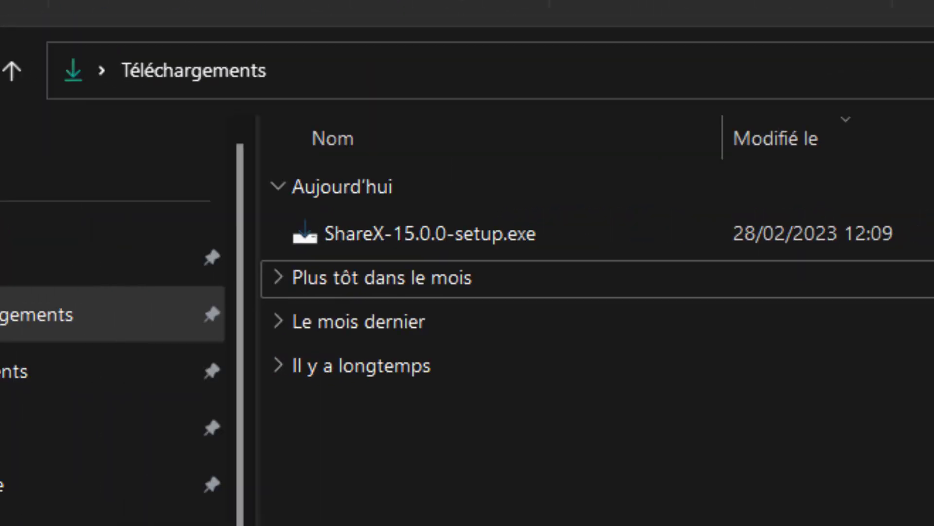
pyautogui.click(414, 238)
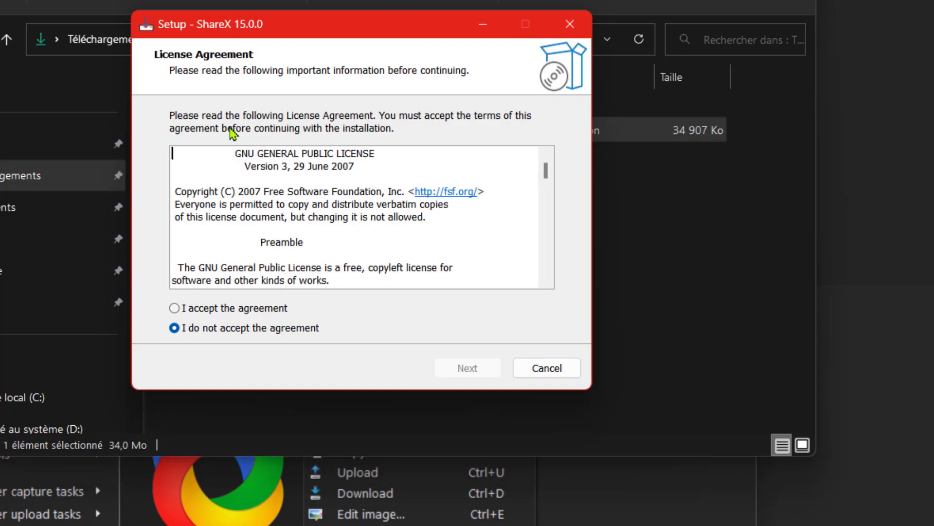
pyautogui.click(194, 311)
pyautogui.click(469, 370)
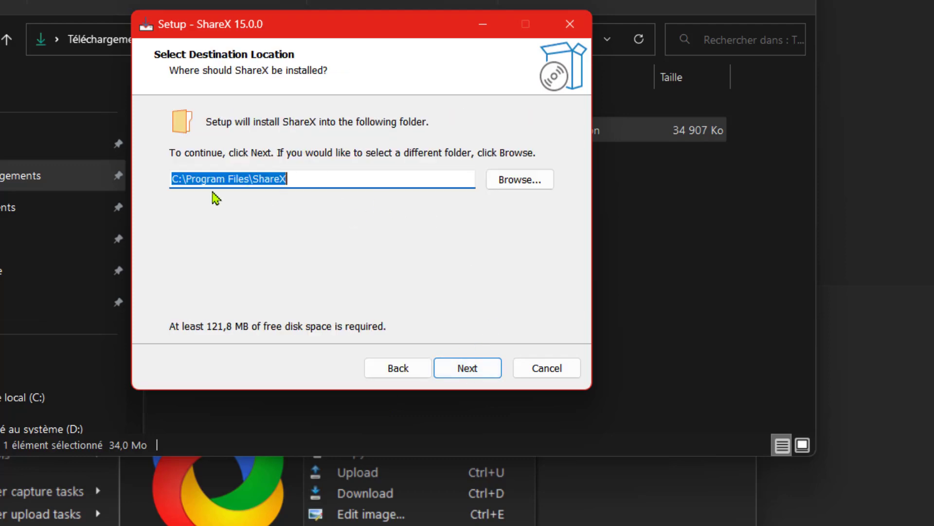
# Install ShareX in C:\Program Files\ShareX with the preselected additional tasks, and launch it at the end of setup
pyautogui.click(469, 370)
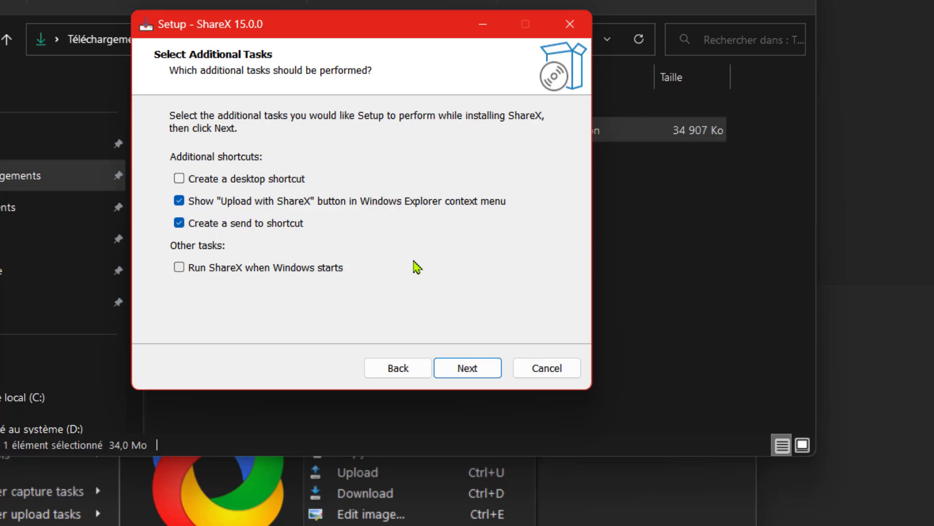
pyautogui.click(478, 368)
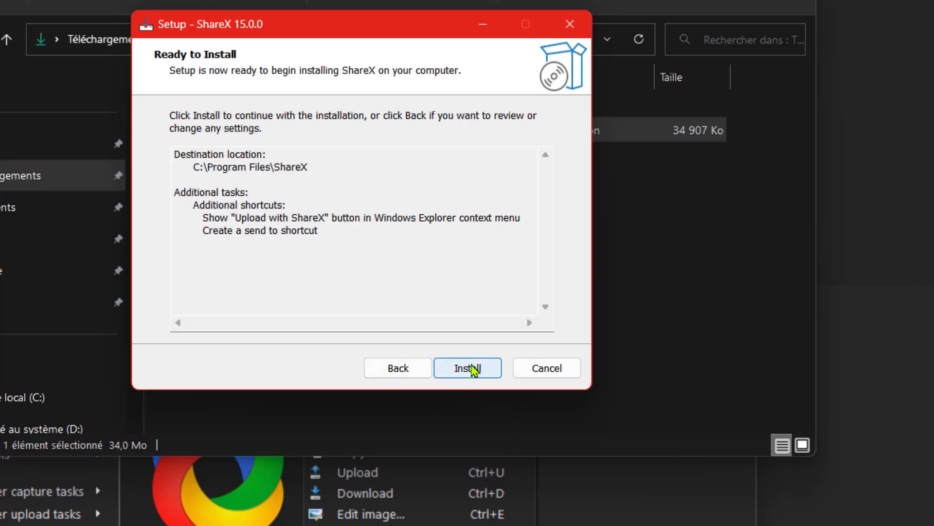
pyautogui.click(475, 369)
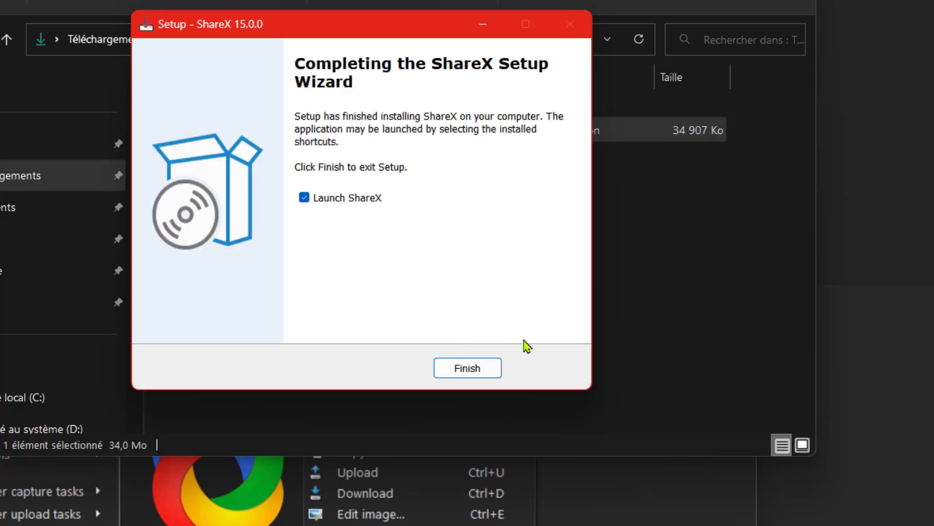
pyautogui.click(468, 369)
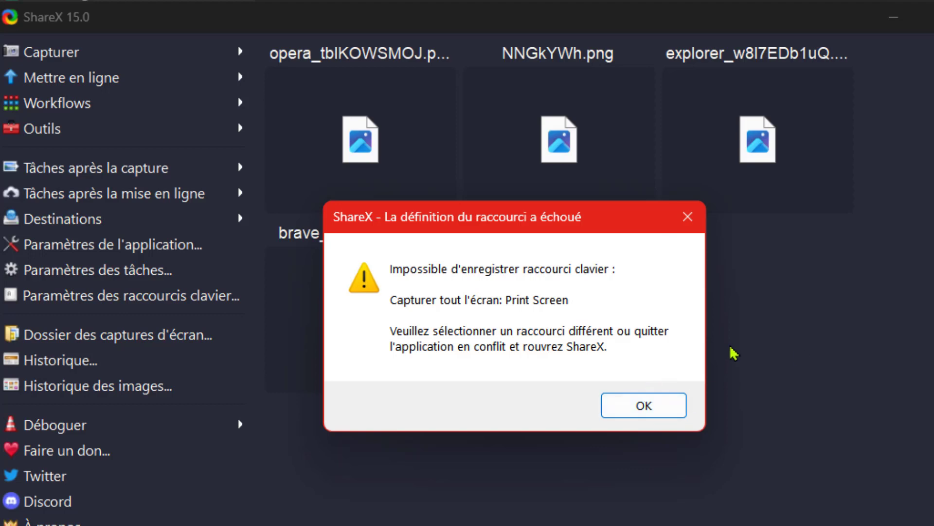
pyautogui.click(644, 406)
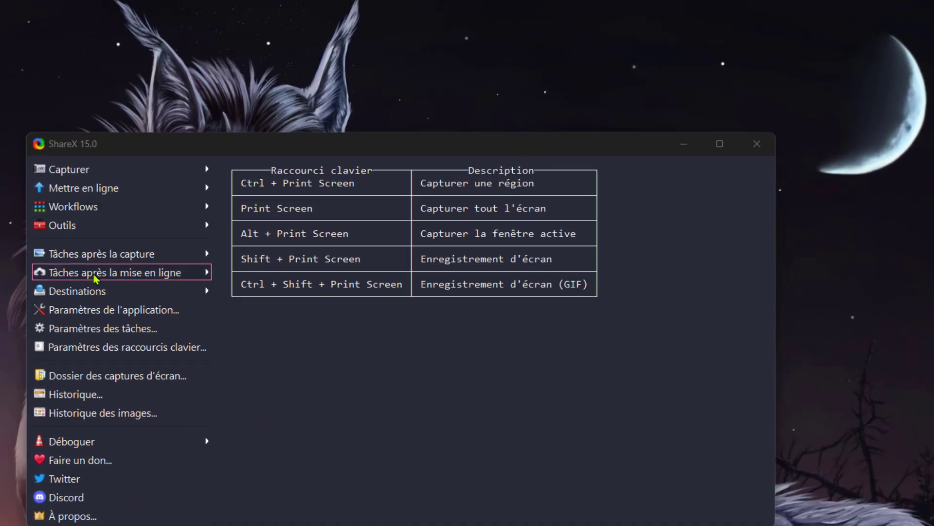
# Open the application settings and look through the available interface languages in the general options
pyautogui.click(69, 310)
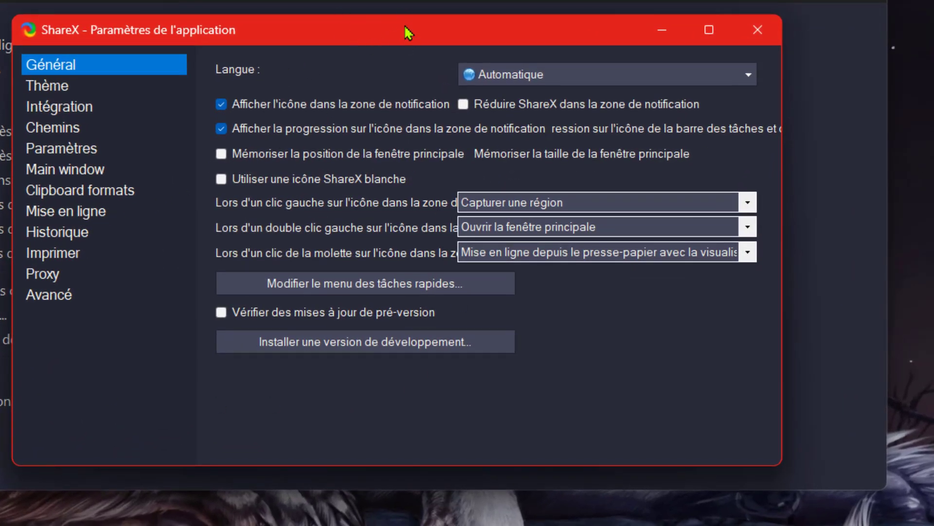
pyautogui.click(750, 77)
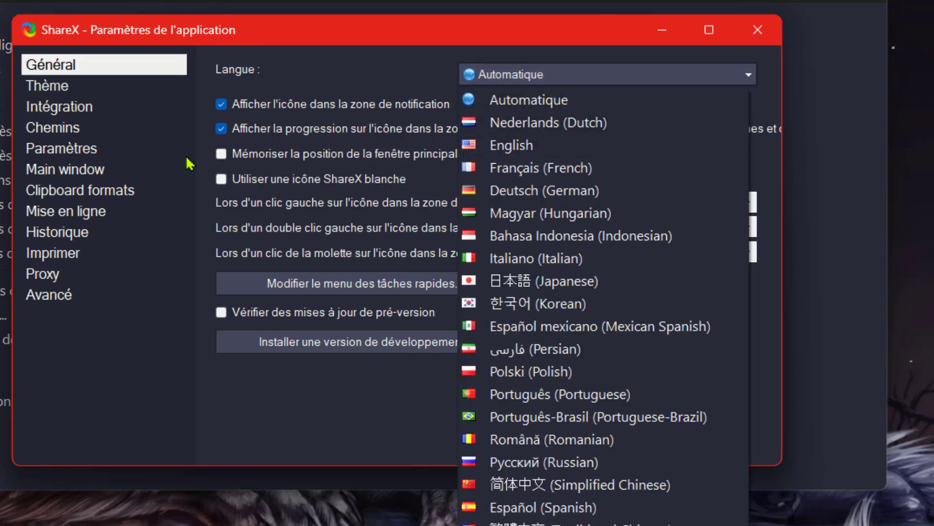
pyautogui.click(168, 135)
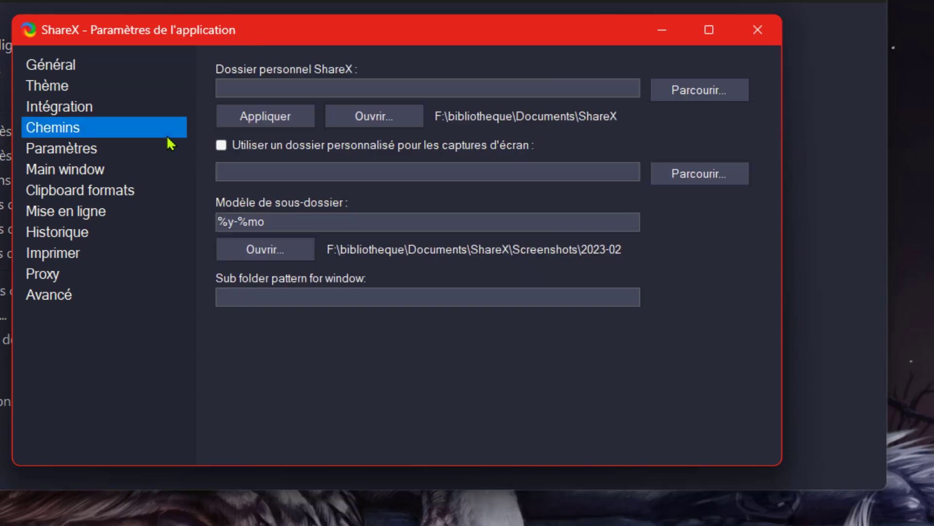
pyautogui.click(64, 72)
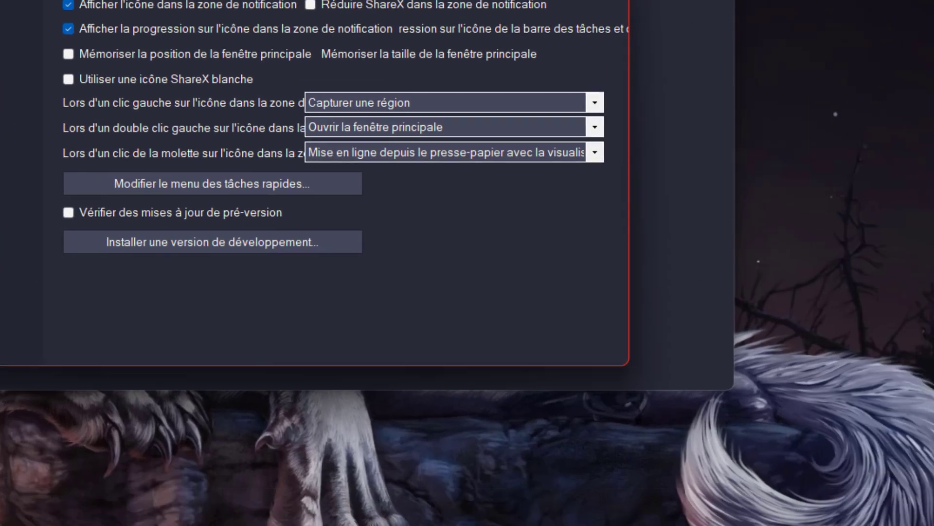
# Examine the commands offered by the ShareX icon among the hidden notification area icons
pyautogui.click(629, 501)
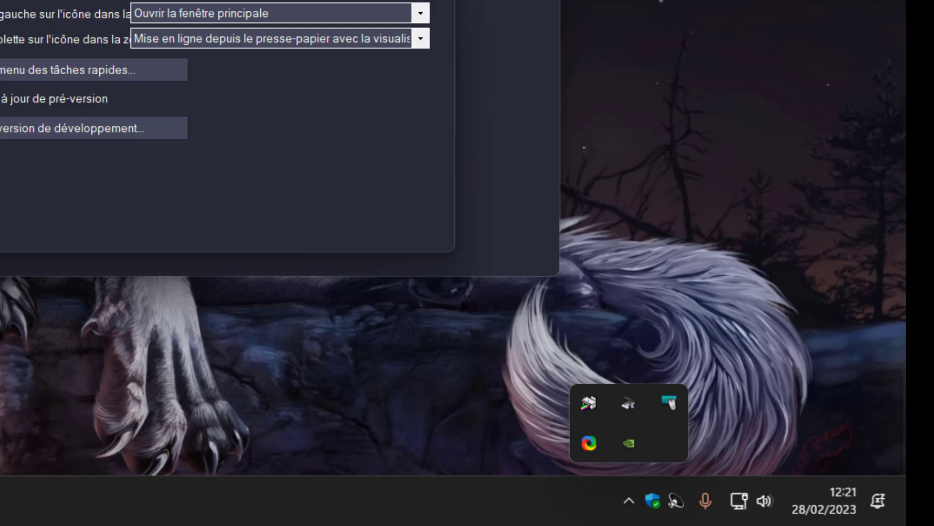
pyautogui.rightClick(589, 443)
pyautogui.moveTo(359, 33)
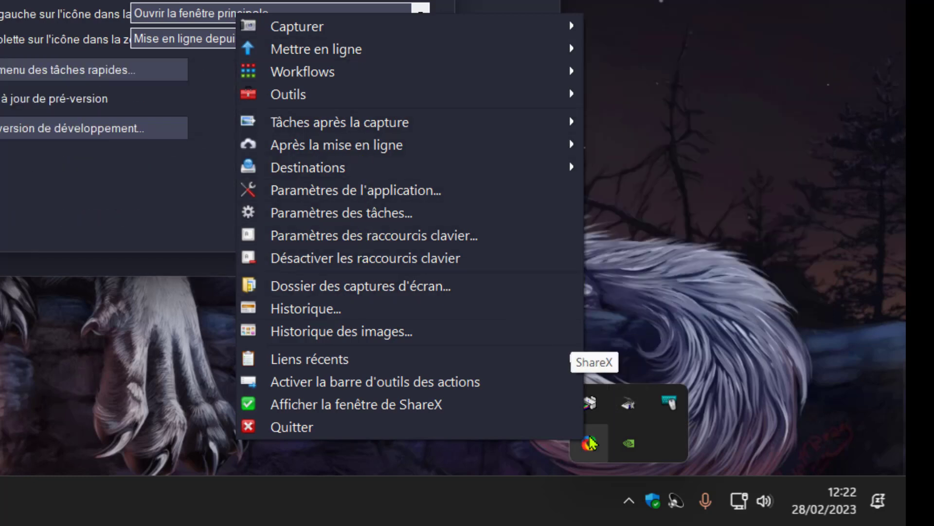
pyautogui.click(661, 111)
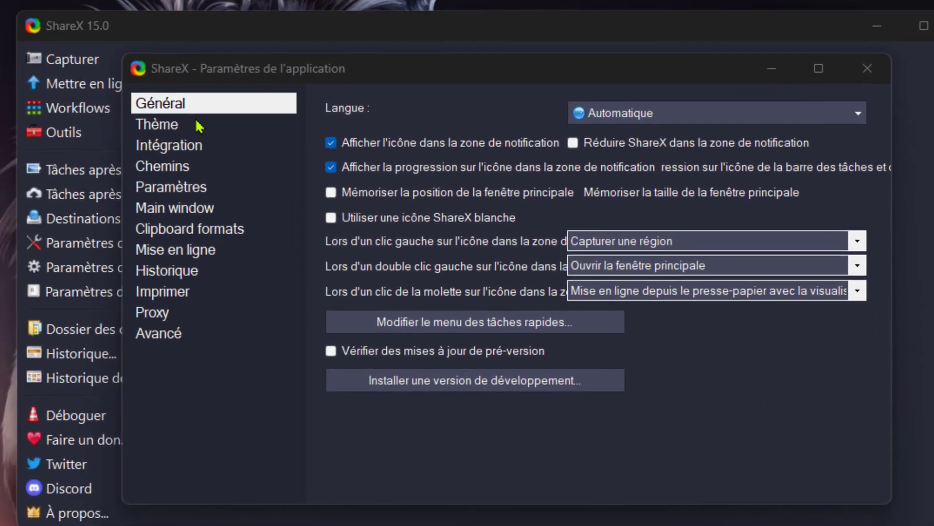
# Try the Dark and Light custom themes in the application settings, and reapply the Dracula theme
pyautogui.click(160, 125)
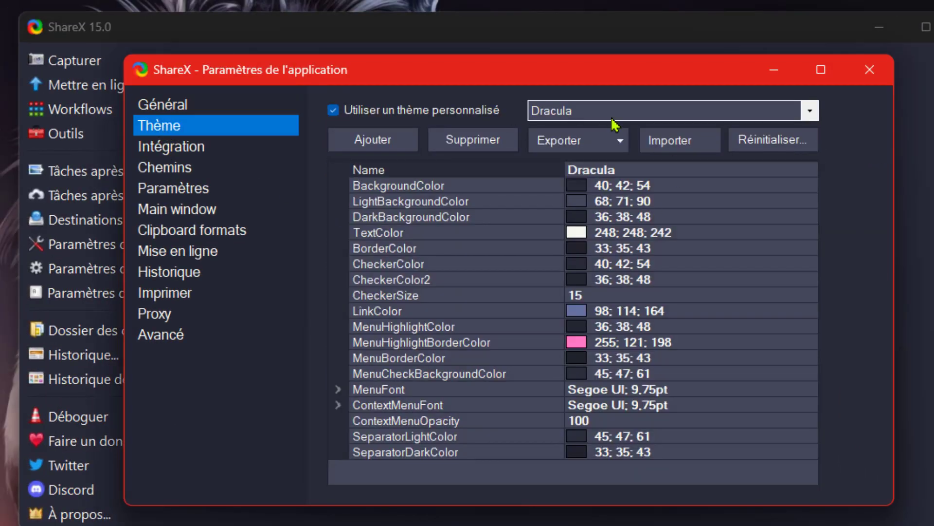
pyautogui.click(810, 113)
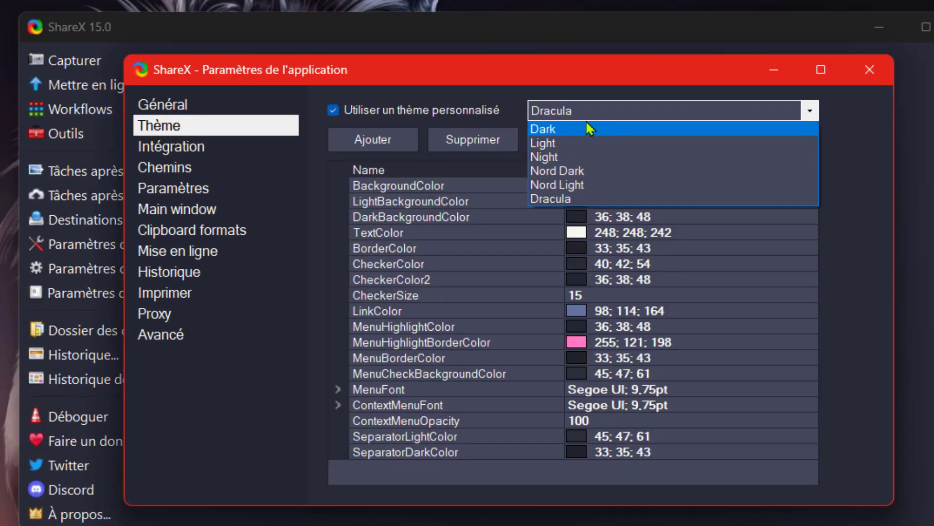
pyautogui.click(569, 130)
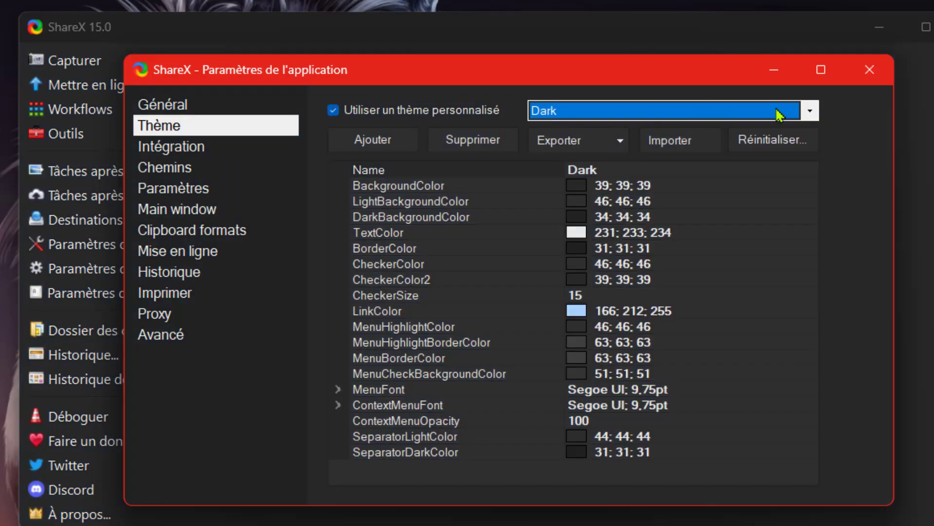
pyautogui.click(807, 113)
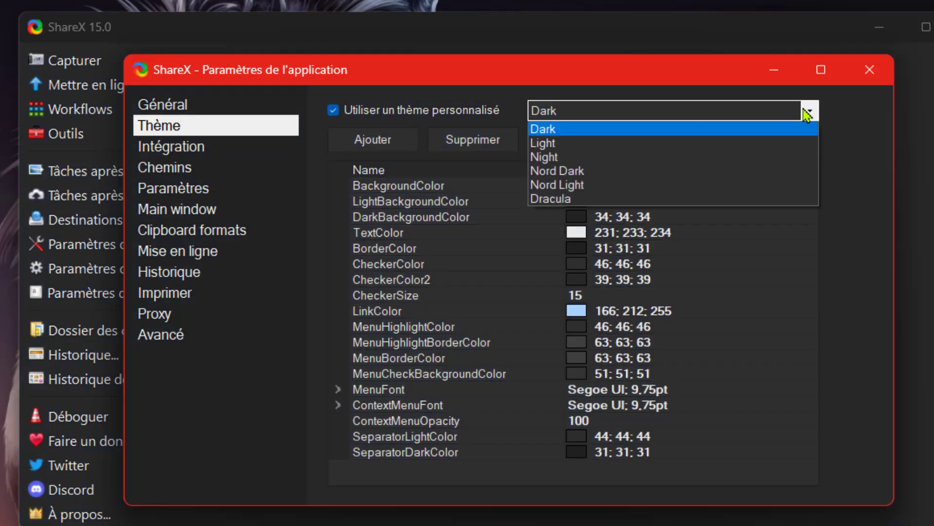
pyautogui.click(558, 145)
pyautogui.click(809, 113)
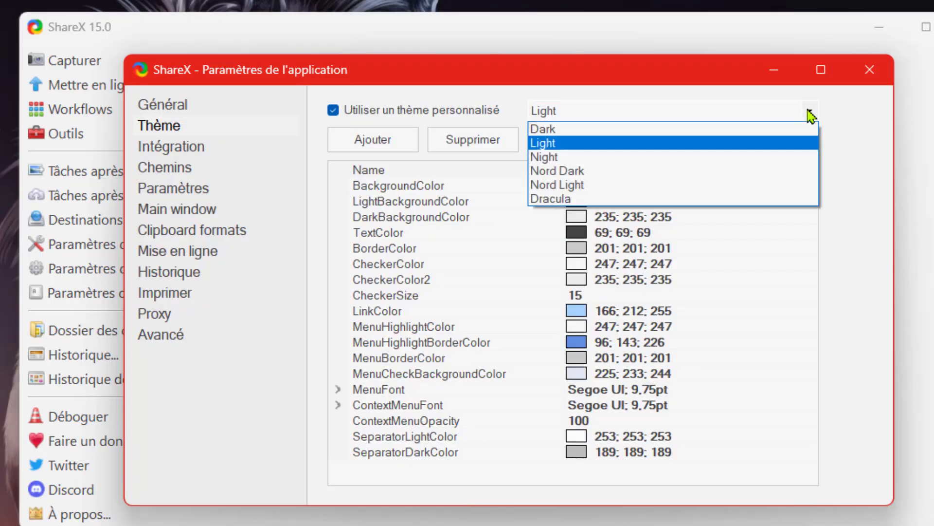
pyautogui.click(589, 199)
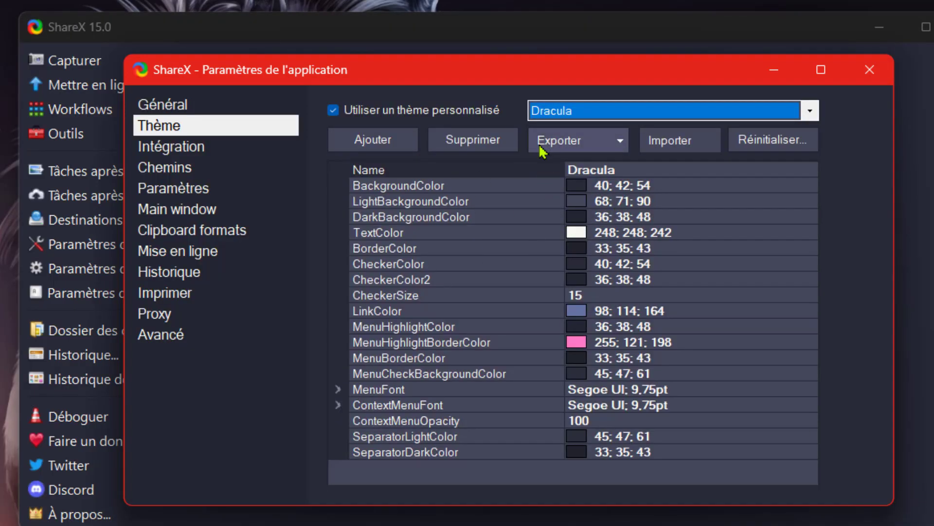
# View the Dracula theme's BackgroundColor in the colour picker and accept it without editing
pyautogui.click(577, 187)
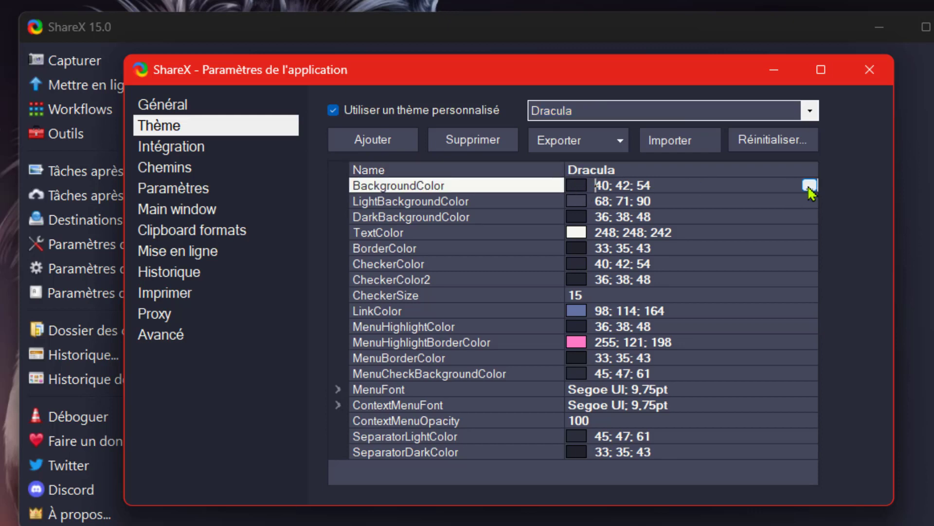
pyautogui.click(810, 186)
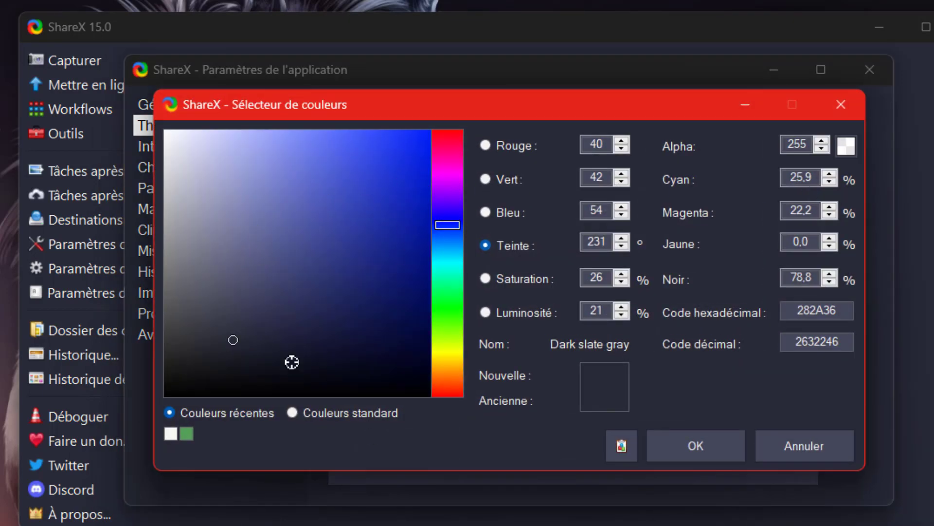
pyautogui.click(678, 445)
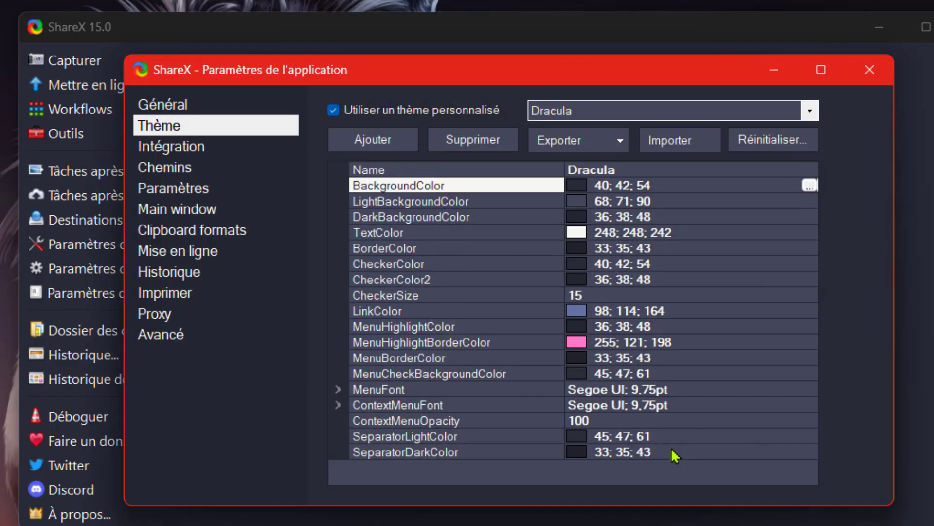
# Review the Windows integration options, and enable a custom screenshots folder in the path settings without choosing a location
pyautogui.click(193, 146)
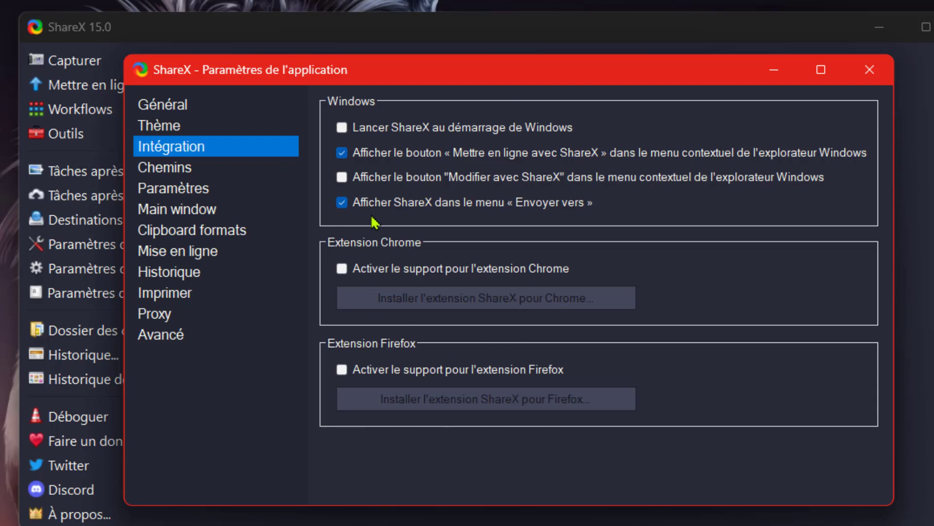
pyautogui.click(159, 169)
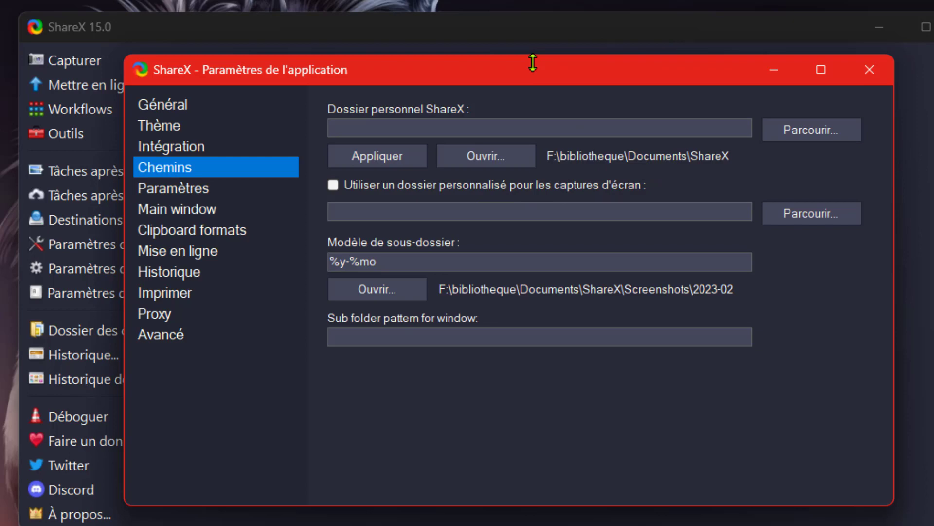
pyautogui.click(335, 187)
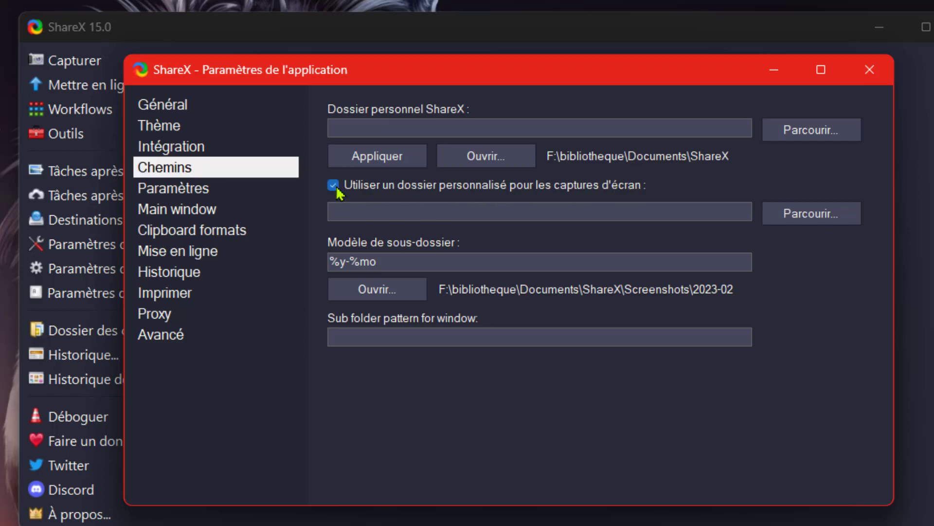
pyautogui.click(795, 216)
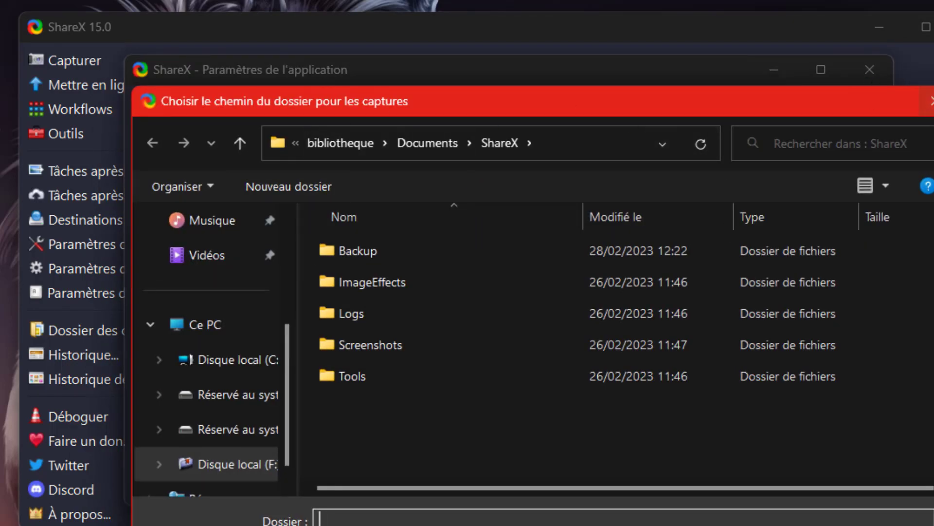
pyautogui.click(933, 102)
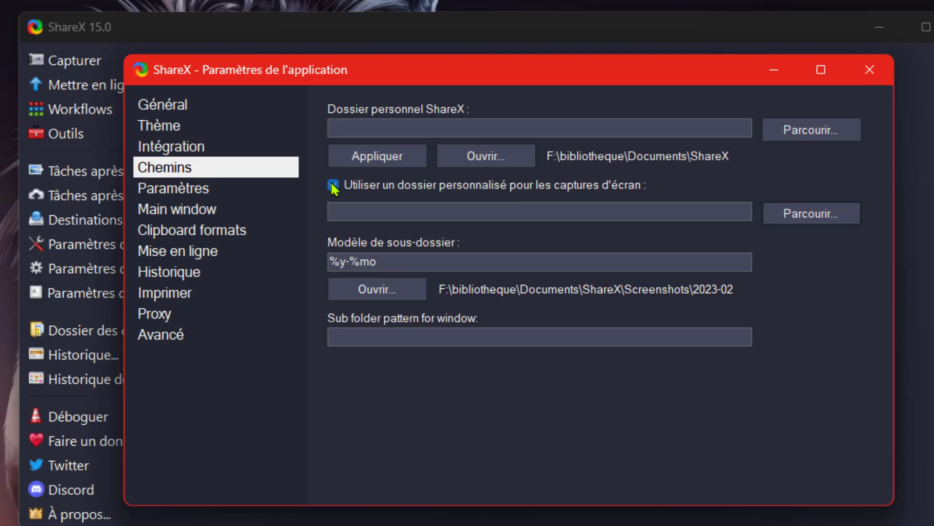
# Review the backup settings, the main window options including the task view modes, and the clipboard formats page
pyautogui.click(178, 195)
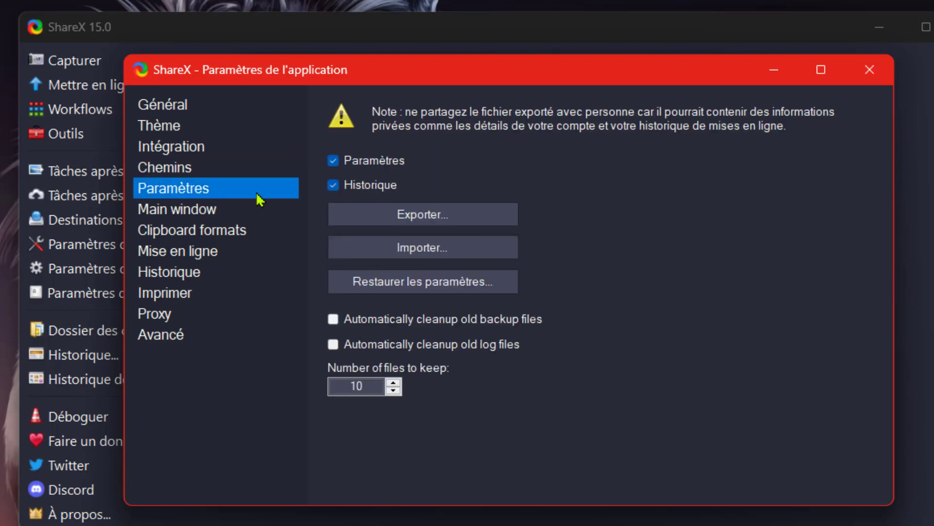
pyautogui.click(176, 212)
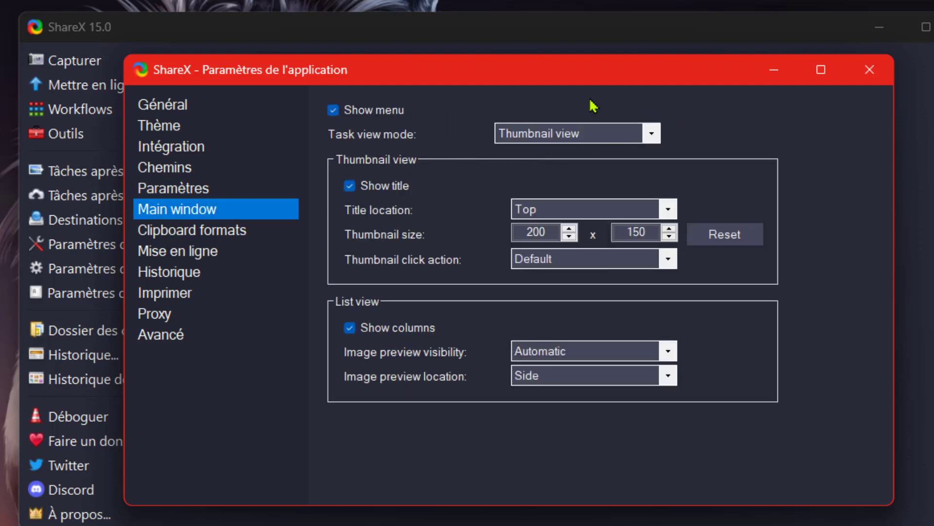
pyautogui.click(649, 134)
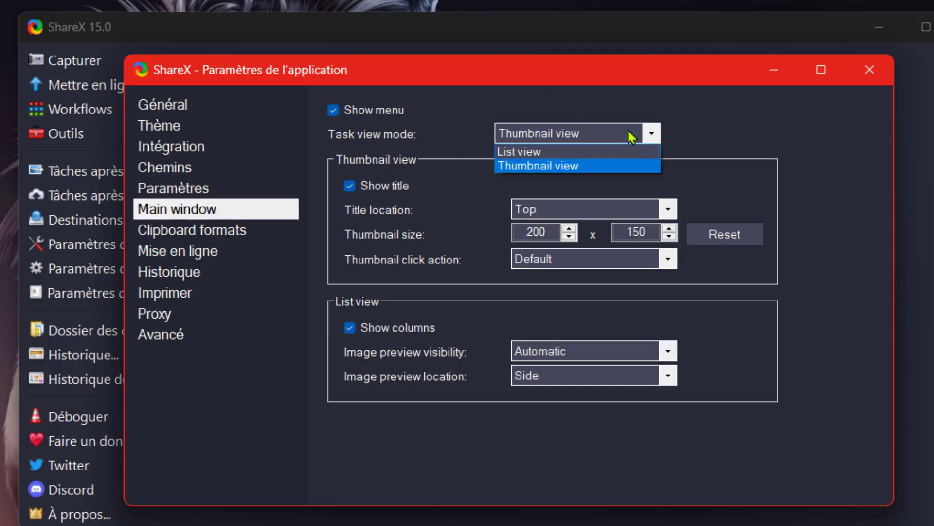
pyautogui.click(152, 232)
pyautogui.click(153, 233)
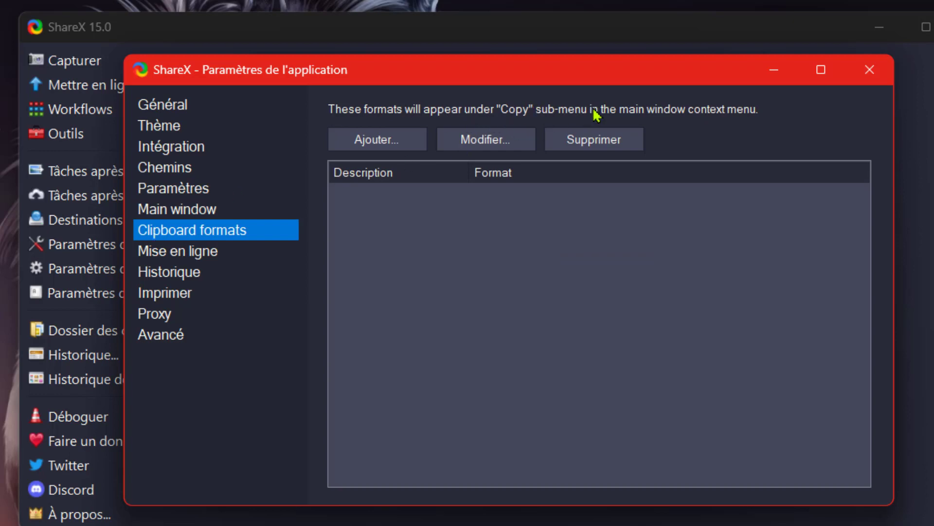
# Review the upload, history, print, proxy and advanced pages, and close the application settings
pyautogui.click(179, 253)
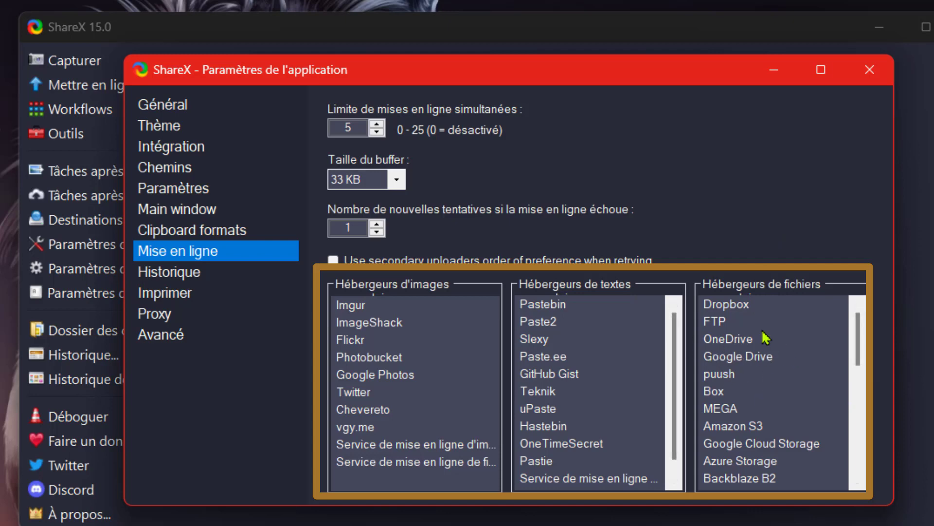
pyautogui.click(155, 277)
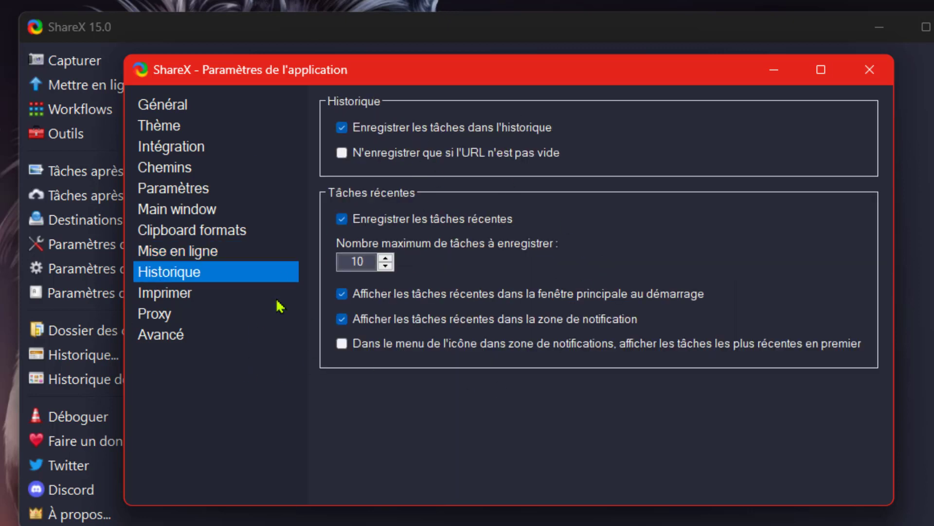
pyautogui.click(139, 297)
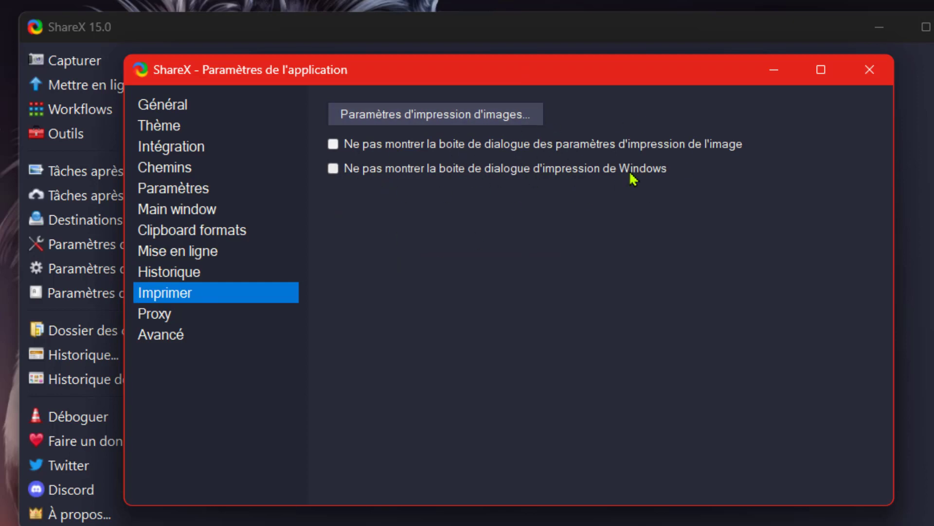
pyautogui.click(163, 316)
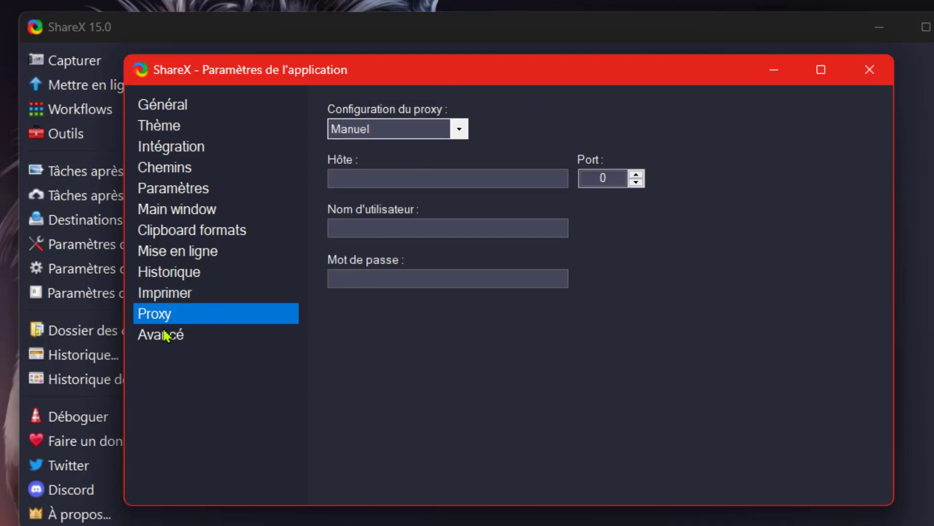
pyautogui.click(164, 335)
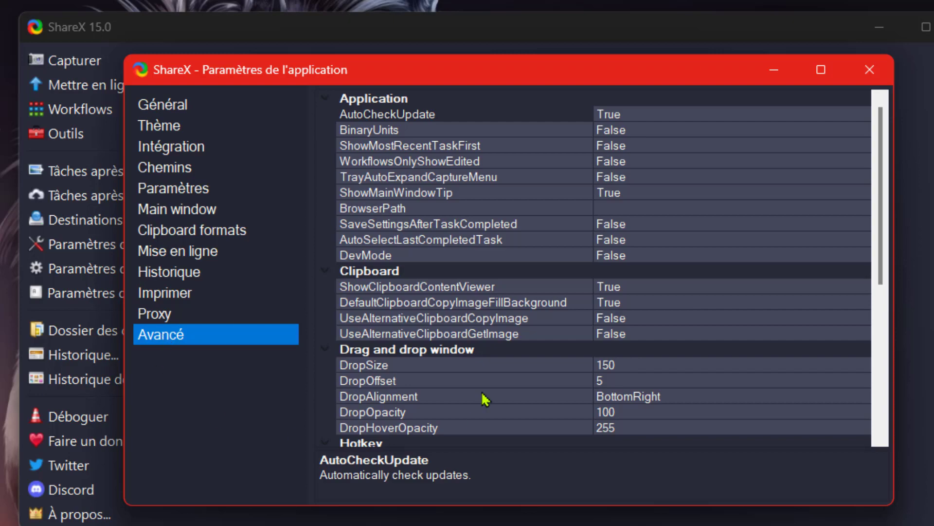
pyautogui.click(870, 70)
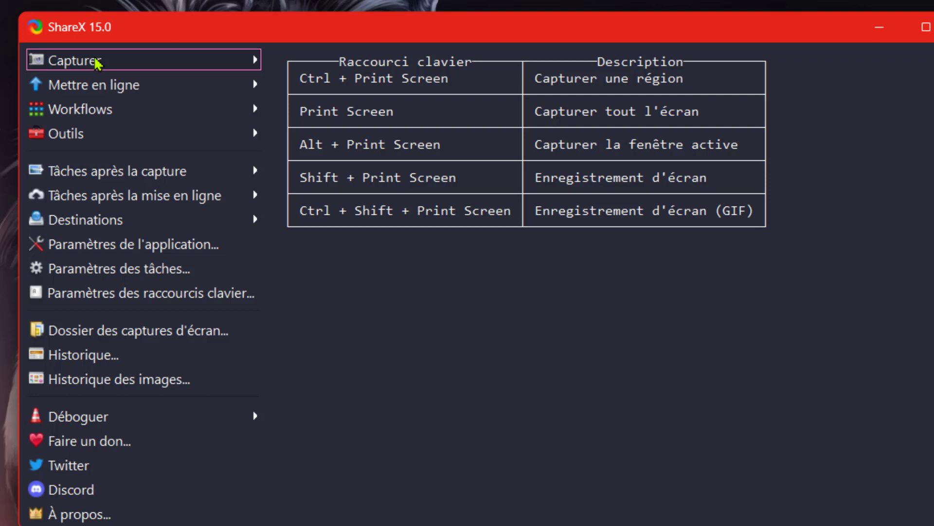
# Disable "Copier l'image dans le presse-papier" in the after-capture tasks and check the resulting task selection
pyautogui.click(73, 178)
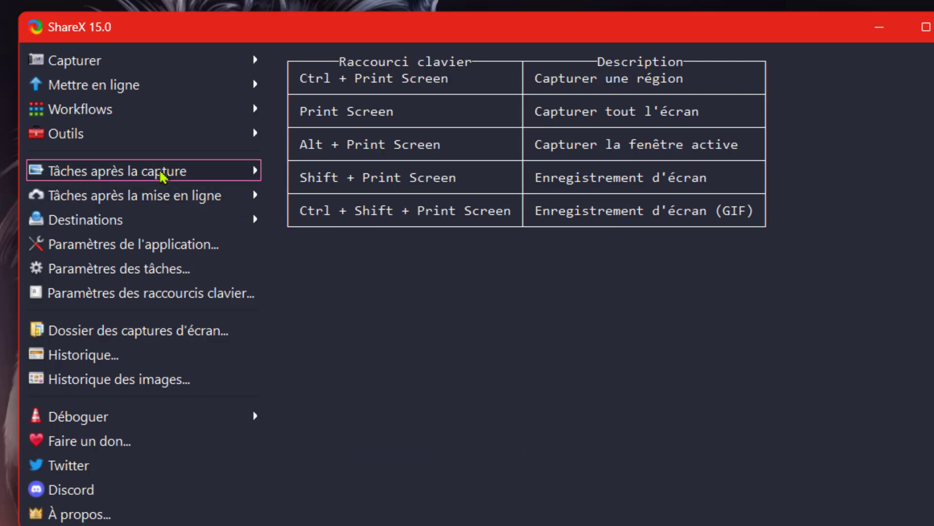
pyautogui.moveTo(214, 176)
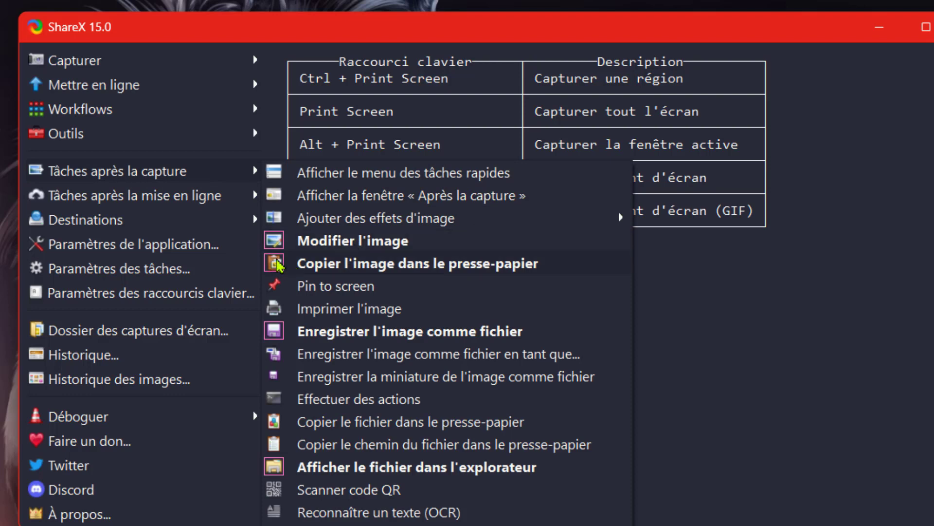
pyautogui.click(277, 265)
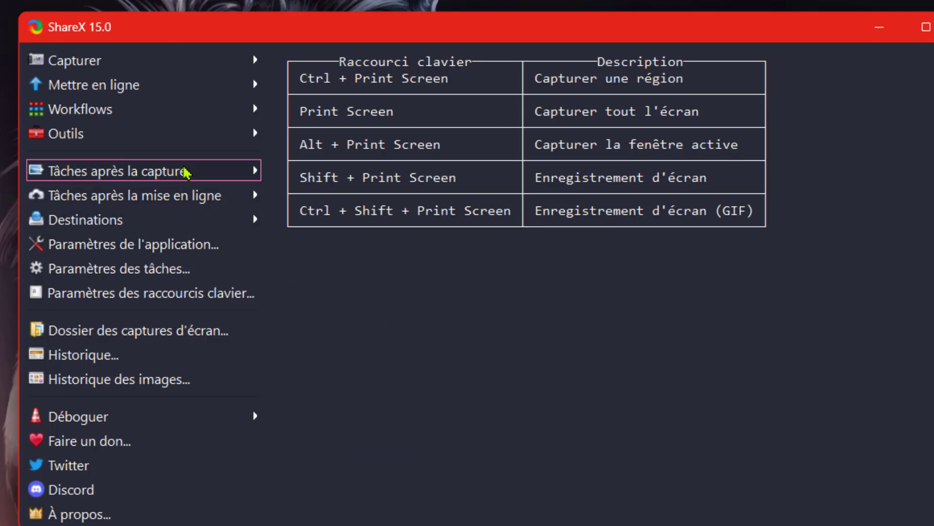
pyautogui.moveTo(185, 174)
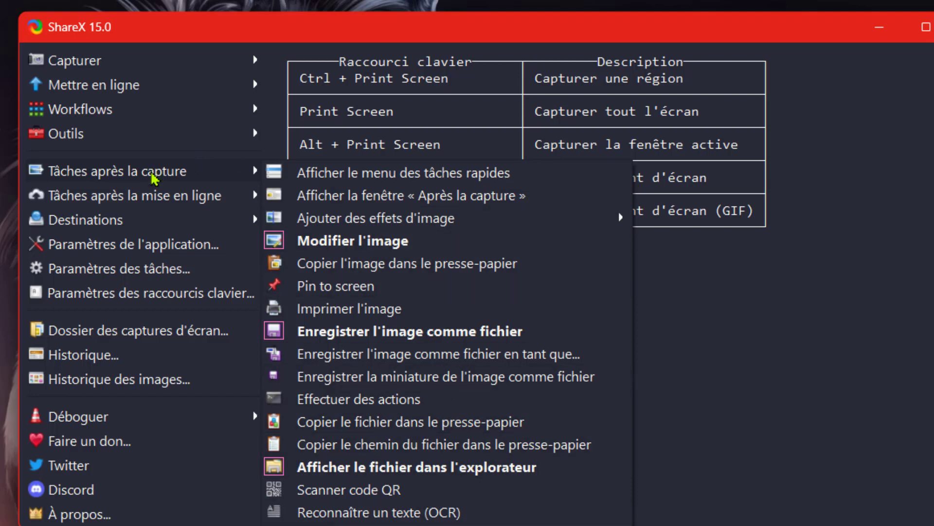
# Examine the after-upload tasks and the available image, text and file upload destinations without changing them
pyautogui.click(164, 197)
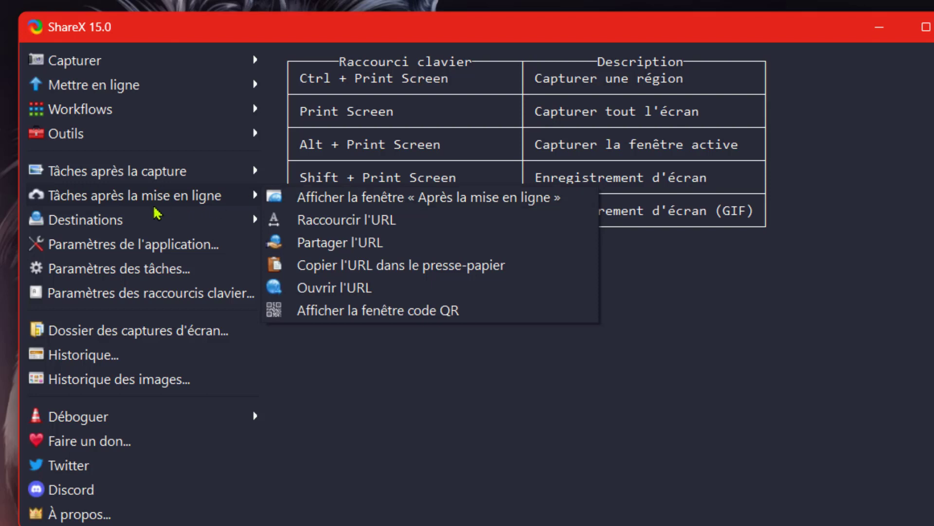
pyautogui.moveTo(119, 220)
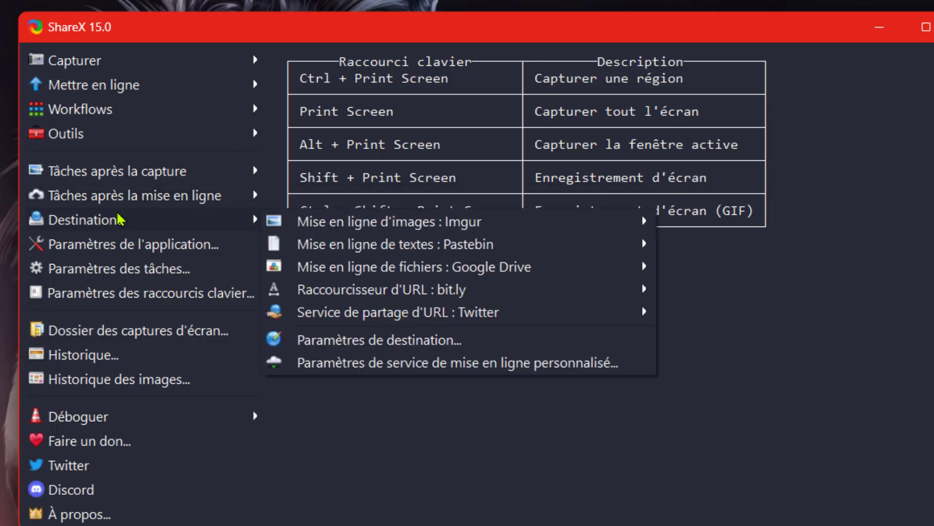
pyautogui.moveTo(366, 224)
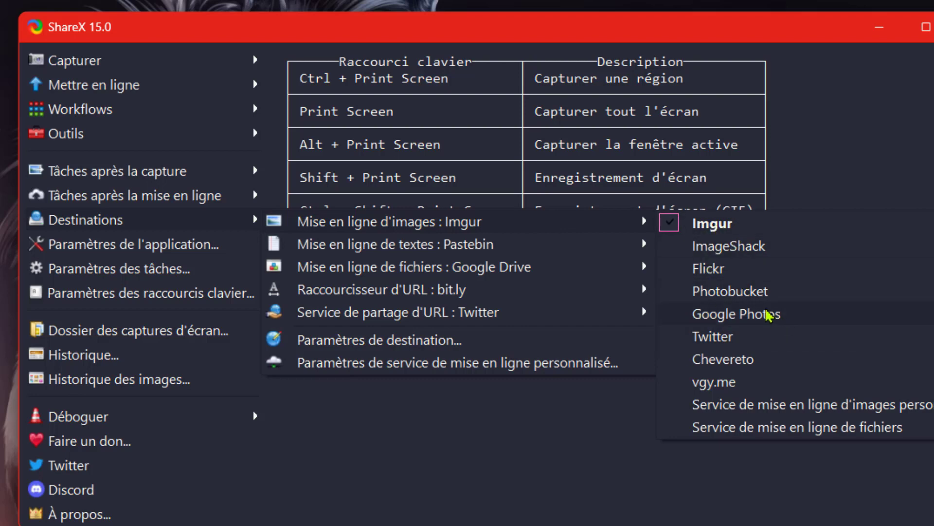
pyautogui.moveTo(329, 245)
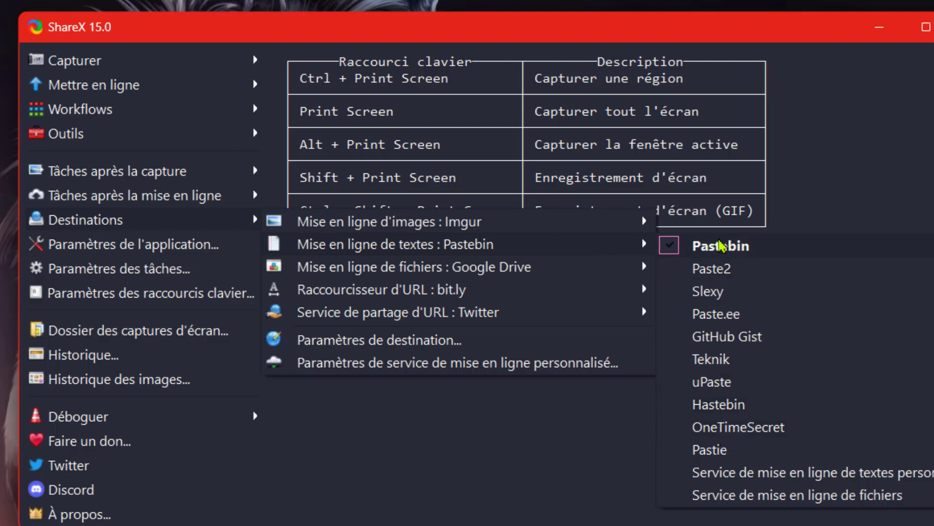
pyautogui.moveTo(388, 270)
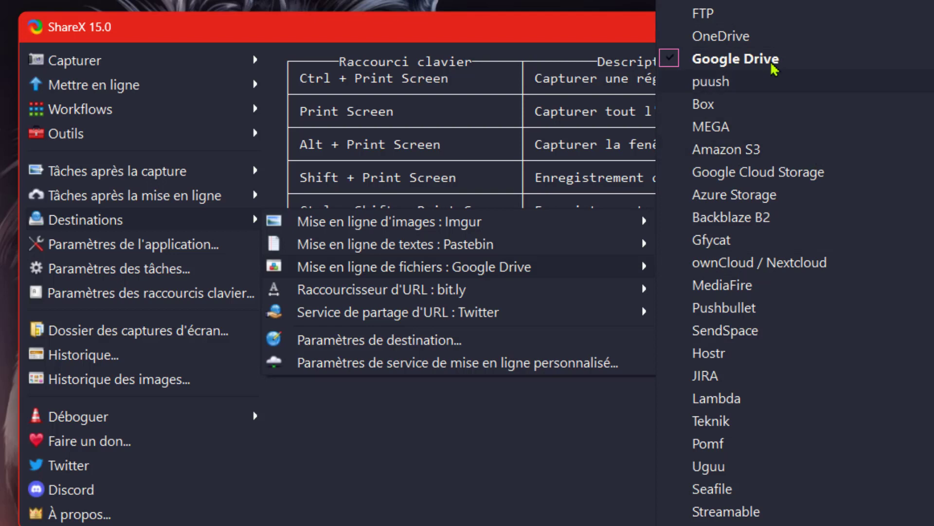
pyautogui.click(215, 227)
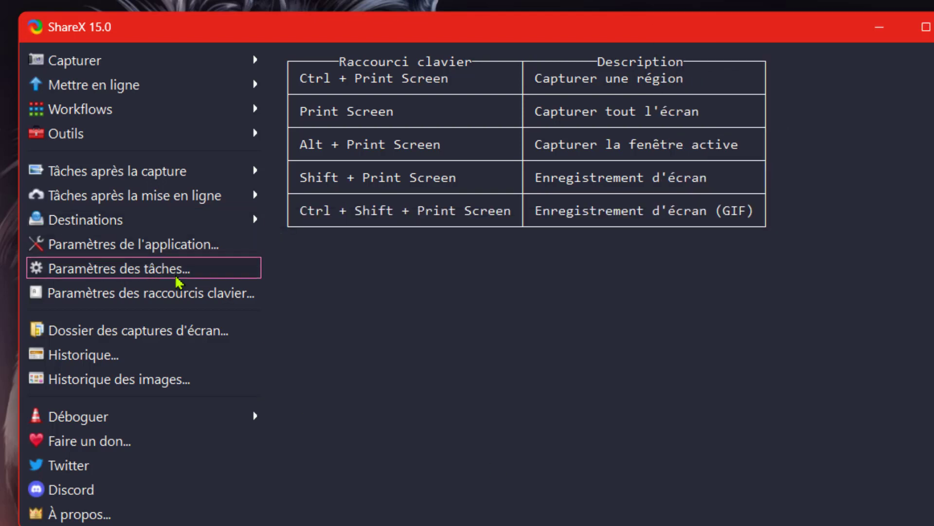
# Review the notification and file naming options in the task settings, and close them without changes
pyautogui.click(133, 268)
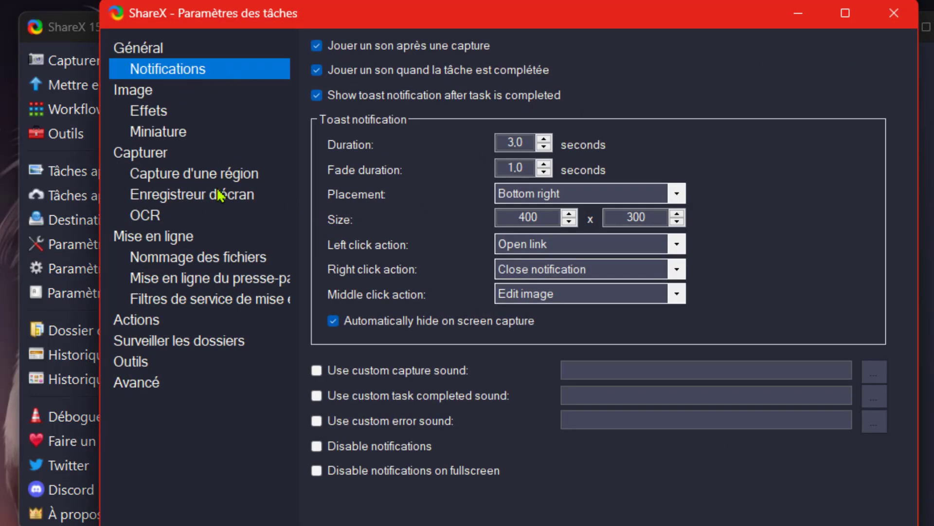
pyautogui.click(213, 262)
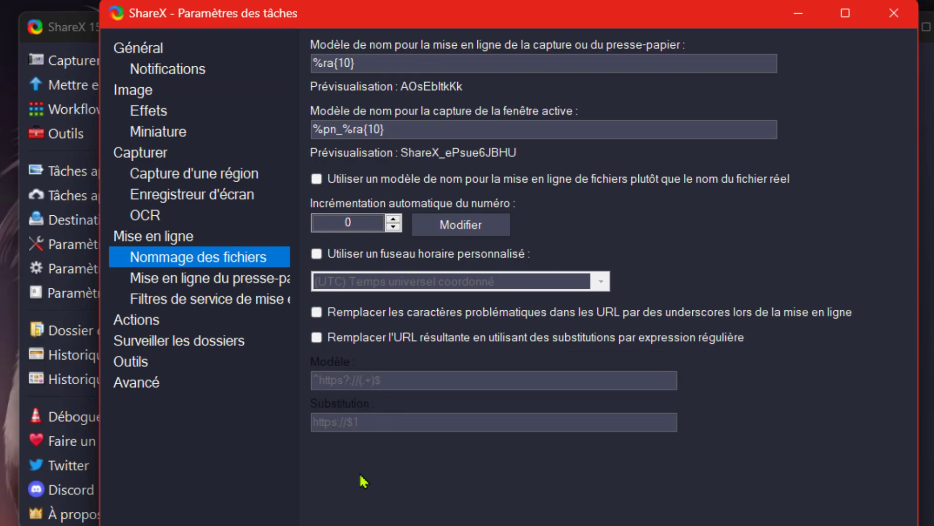
pyautogui.click(885, 15)
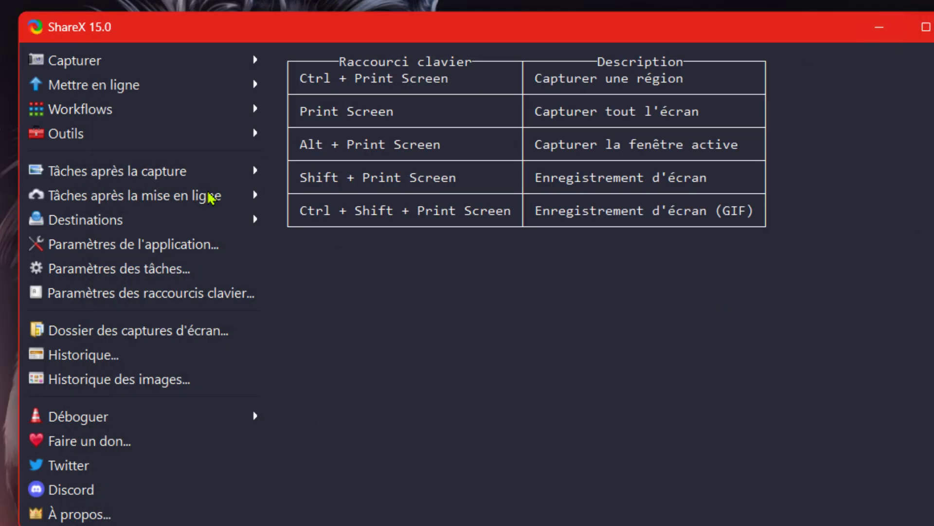
# Assign Ctrl + Shift + I as the hotkey for "Capturer une région" in the hotkey settings
pyautogui.click(122, 300)
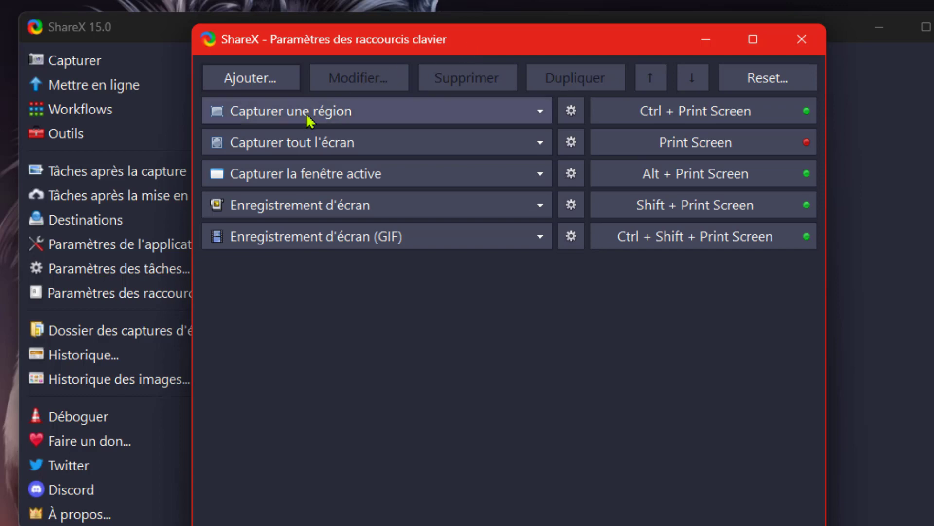
pyautogui.click(702, 114)
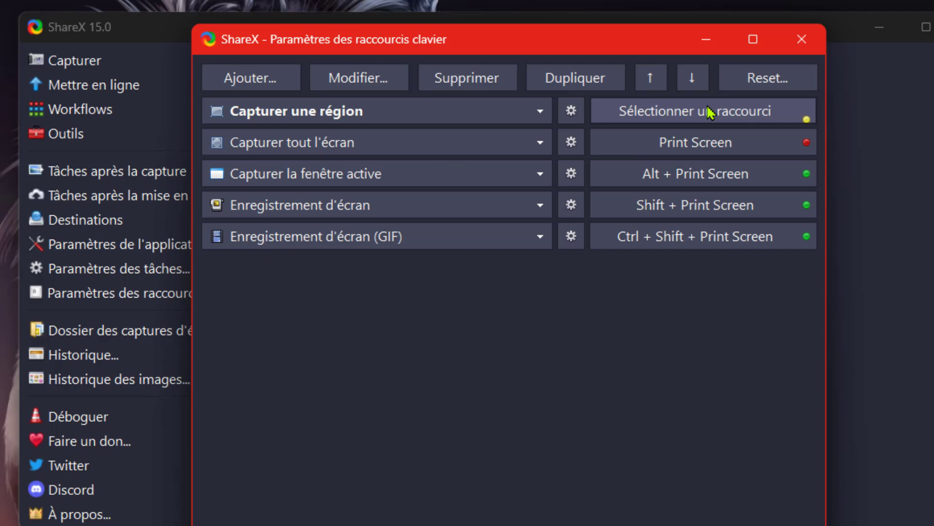
pyautogui.press('ctrl')
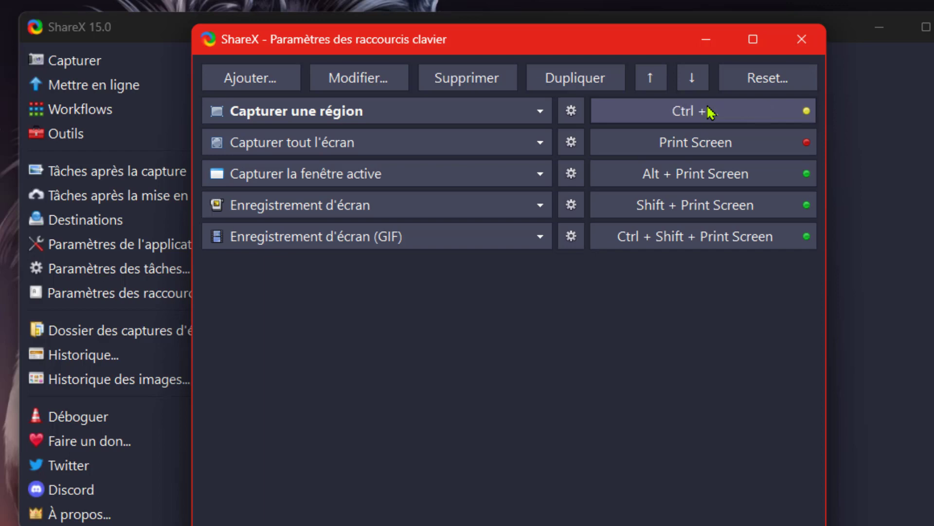
pyautogui.press('shift')
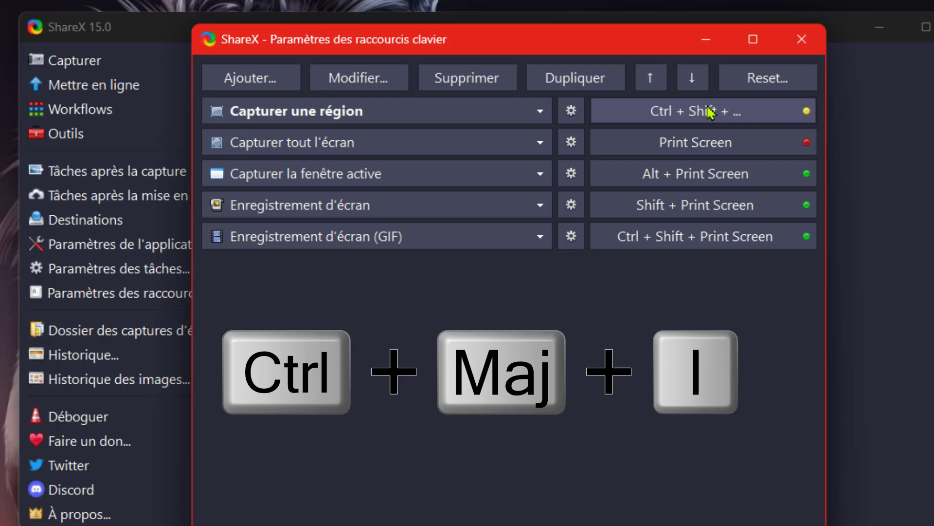
pyautogui.hotkey('ctrl', 'shift', 'i')
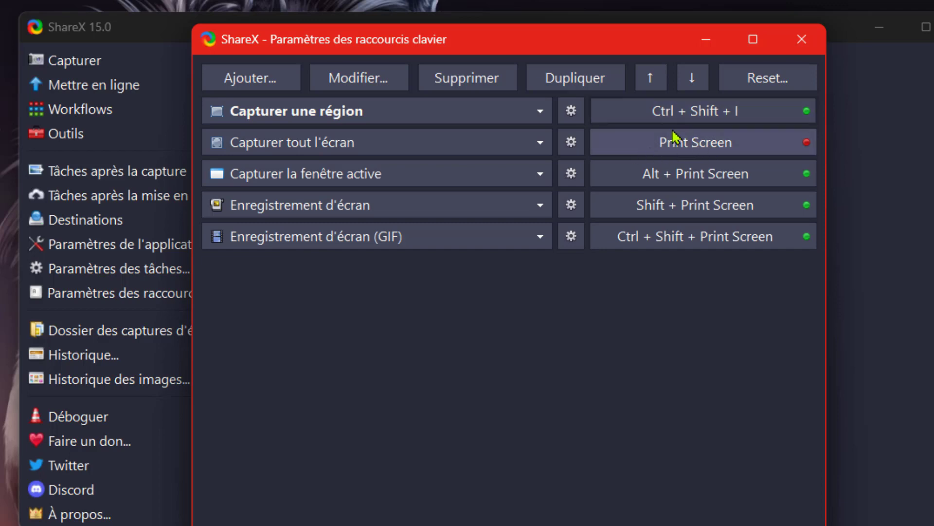
# Assign Shift + I as the hotkey for "Capturer tout l'écran" and close the hotkey settings
pyautogui.click(701, 143)
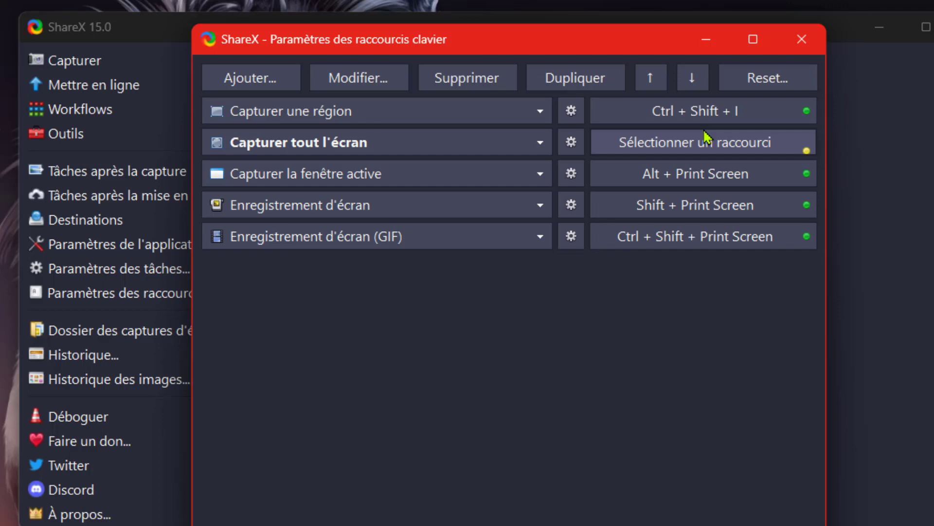
pyautogui.press('shift')
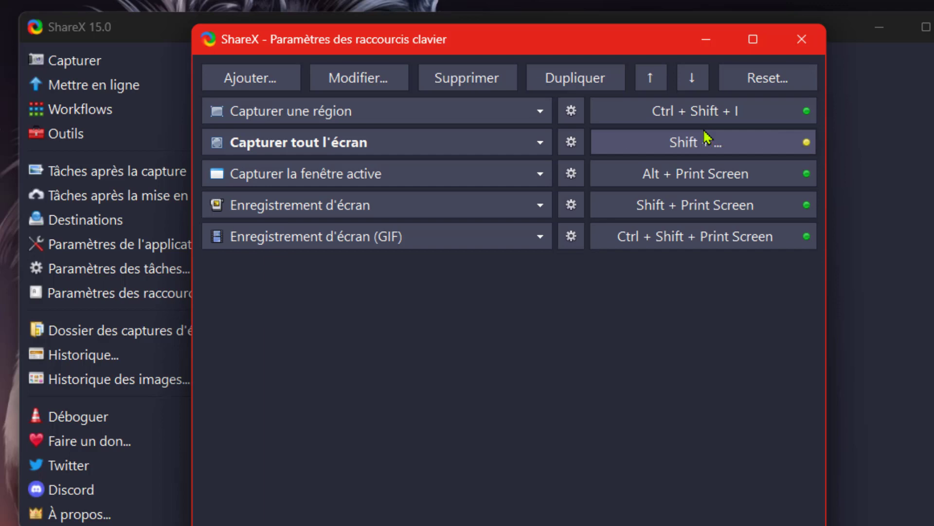
pyautogui.hotkey('shift', 'i')
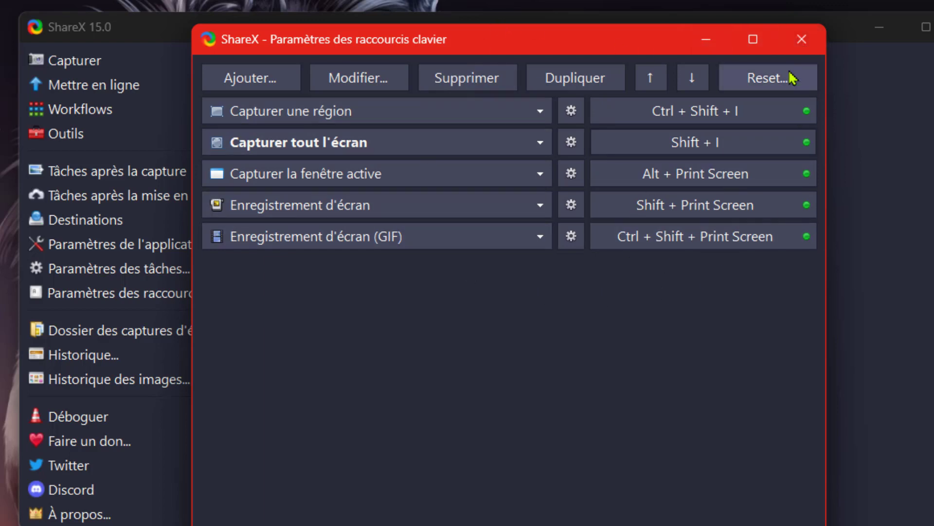
pyautogui.click(801, 40)
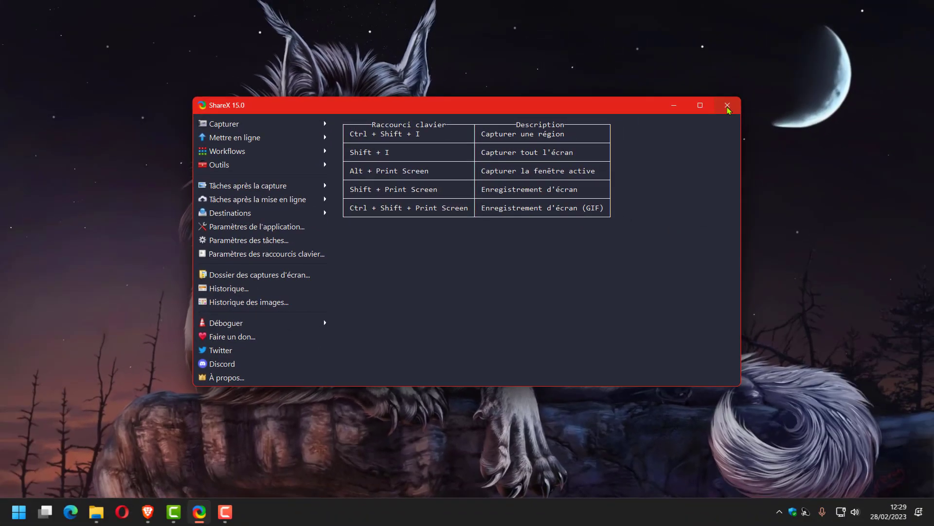
# Close the ShareX main window and look for its icon among the hidden notification area icons
pyautogui.click(727, 105)
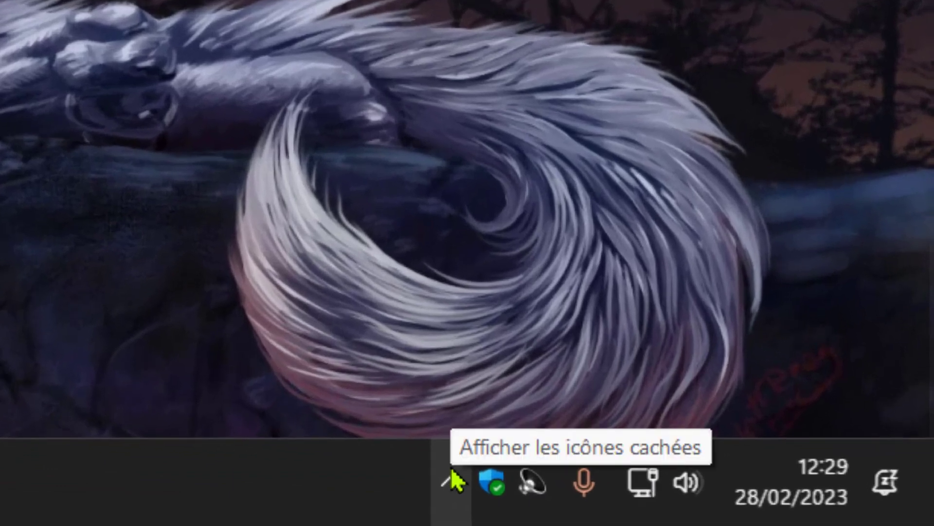
pyautogui.click(772, 509)
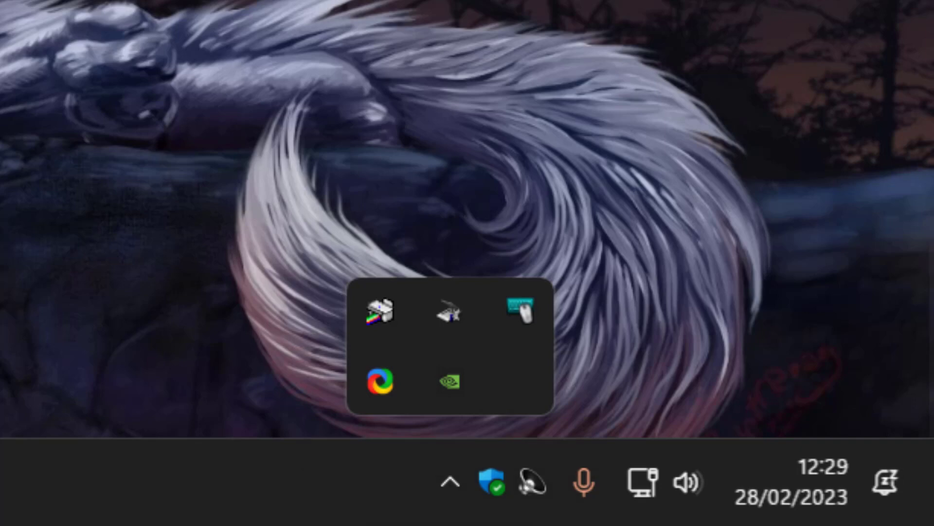
# Open a File Explorer window and capture a region of about 1160 × 682 px around it from ShareX's notification area icon
pyautogui.press('super+e')
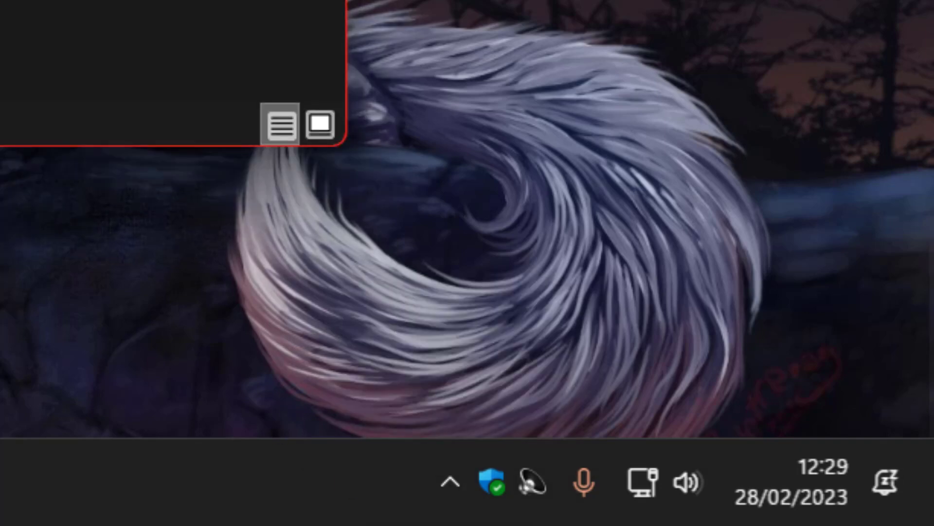
pyautogui.click(452, 480)
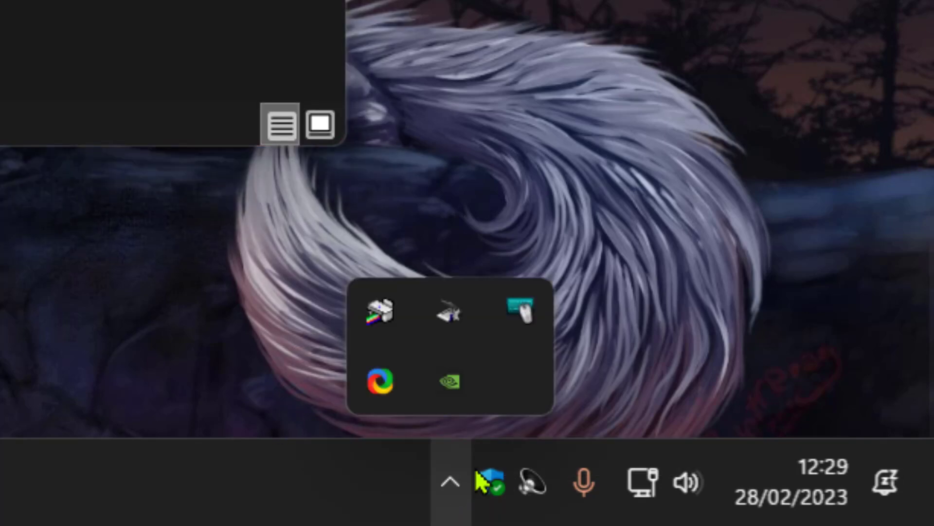
pyautogui.click(380, 382)
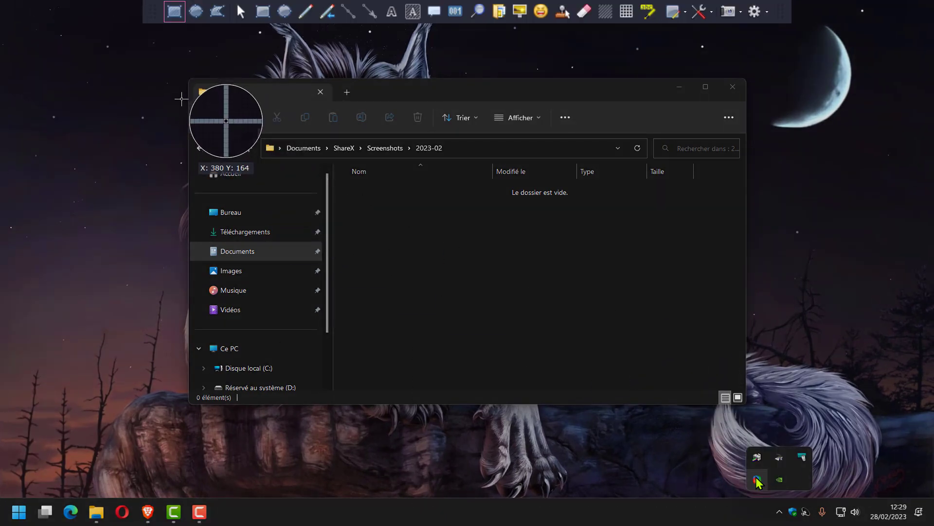
pyautogui.moveTo(185, 76); pyautogui.dragTo(749, 408)
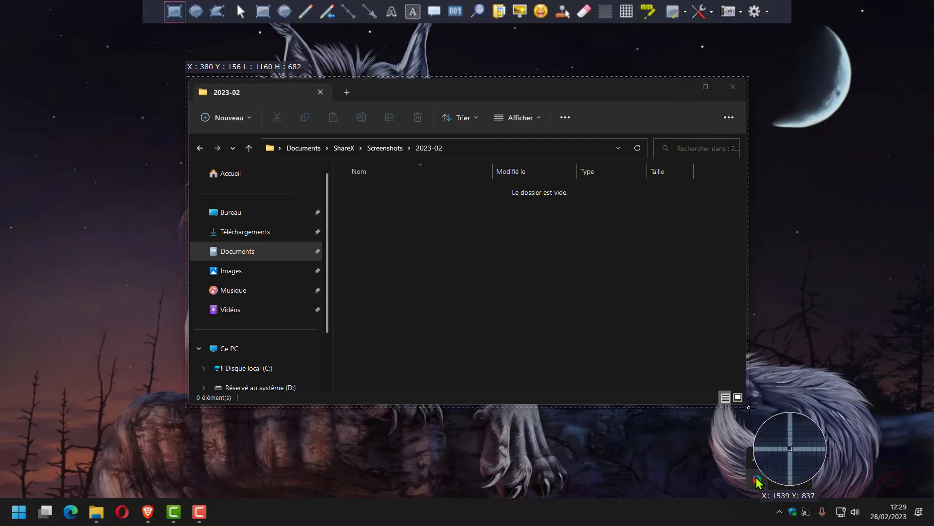
pyautogui.click(749, 407)
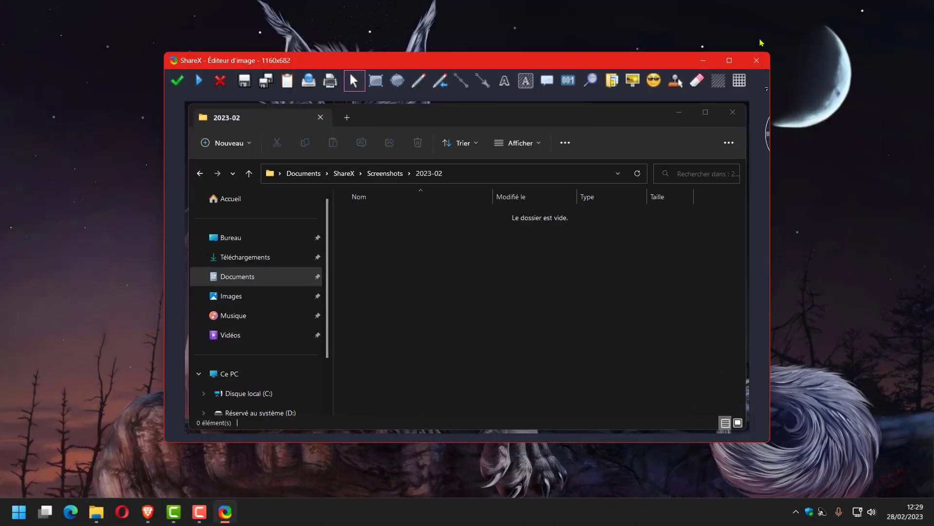
pyautogui.click(729, 60)
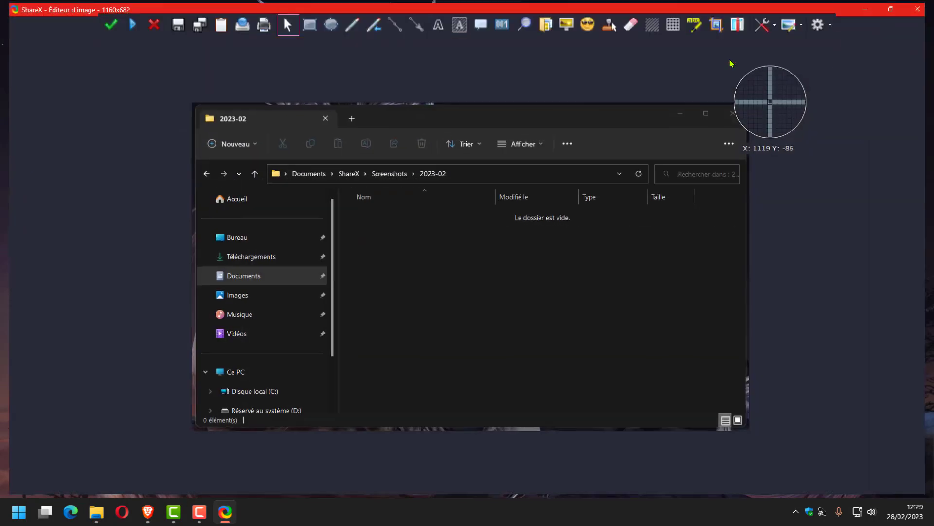
pyautogui.click(828, 29)
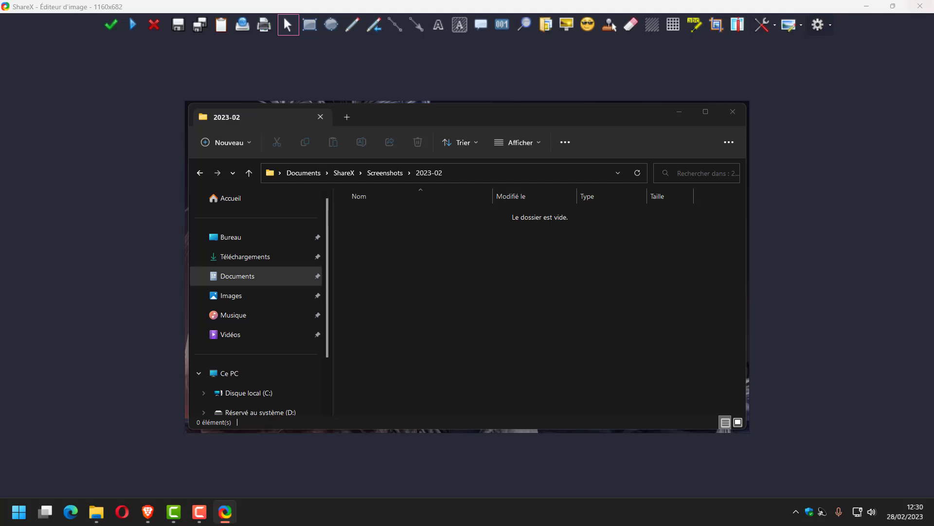
pyautogui.click(894, 6)
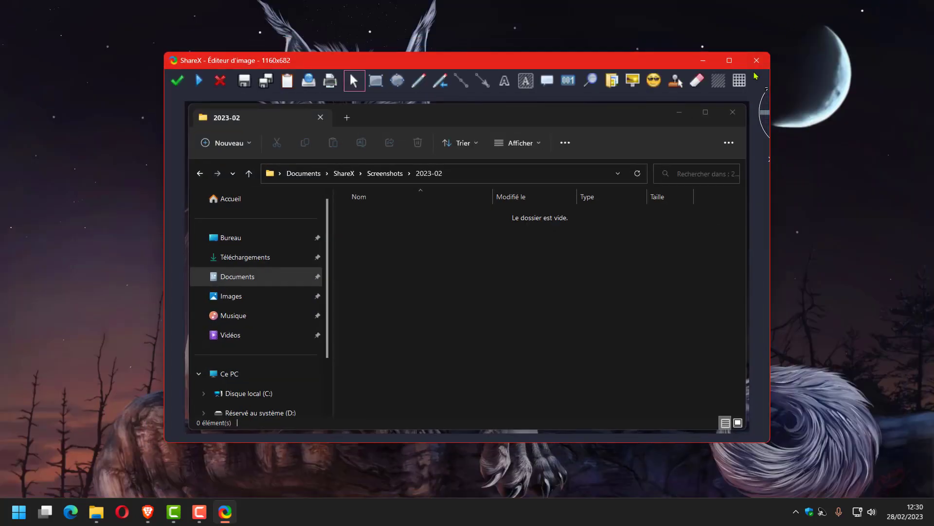
# Move the image editor window aside and set its menu icon size (Taille des icônes du menu) to 16
pyautogui.moveTo(659, 60); pyautogui.dragTo(565, 25)
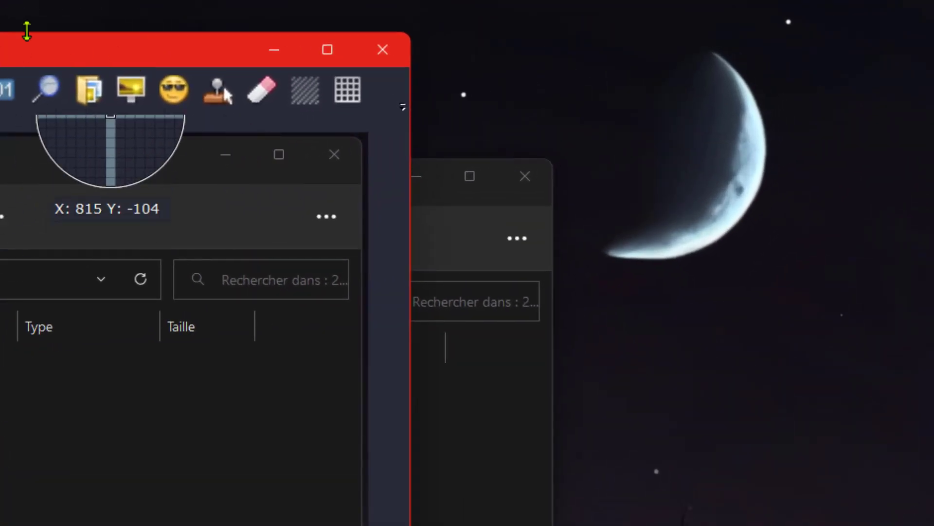
pyautogui.moveTo(27, 50); pyautogui.dragTo(0, 48)
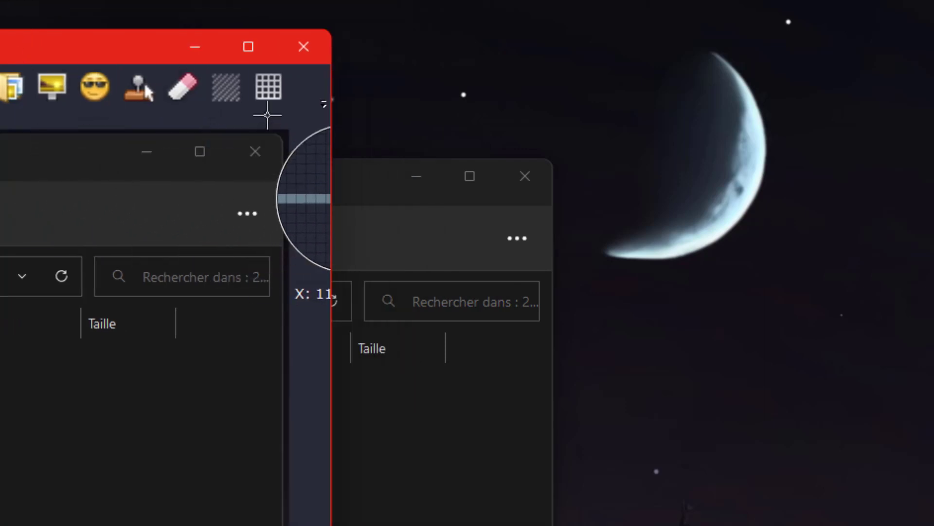
pyautogui.click(323, 106)
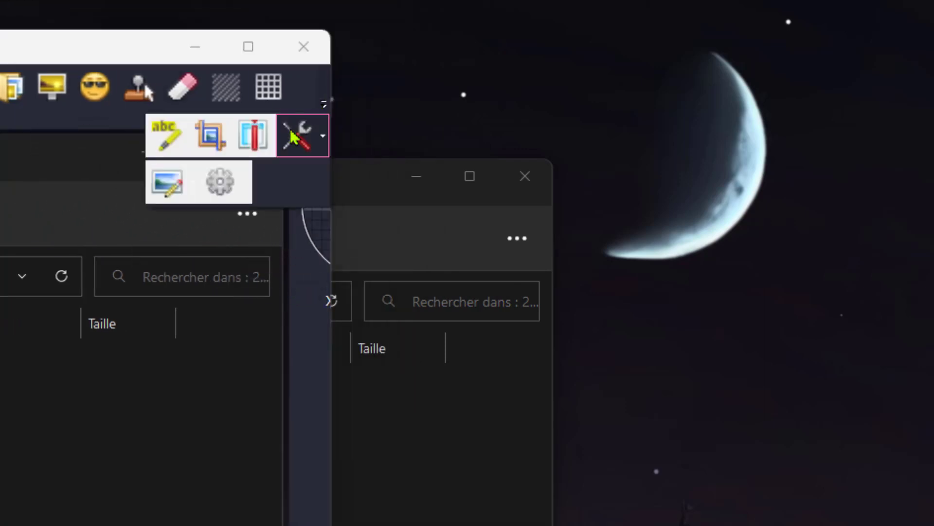
pyautogui.click(221, 180)
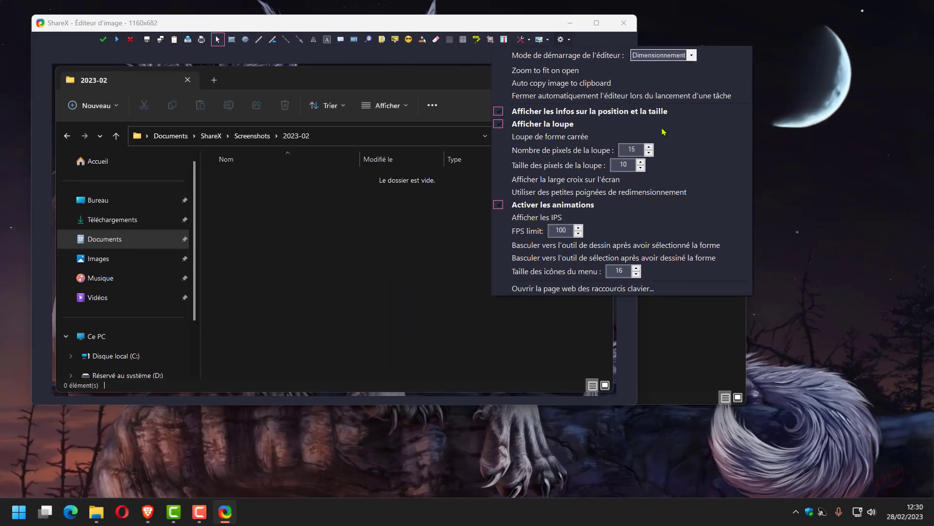
pyautogui.click(837, 174)
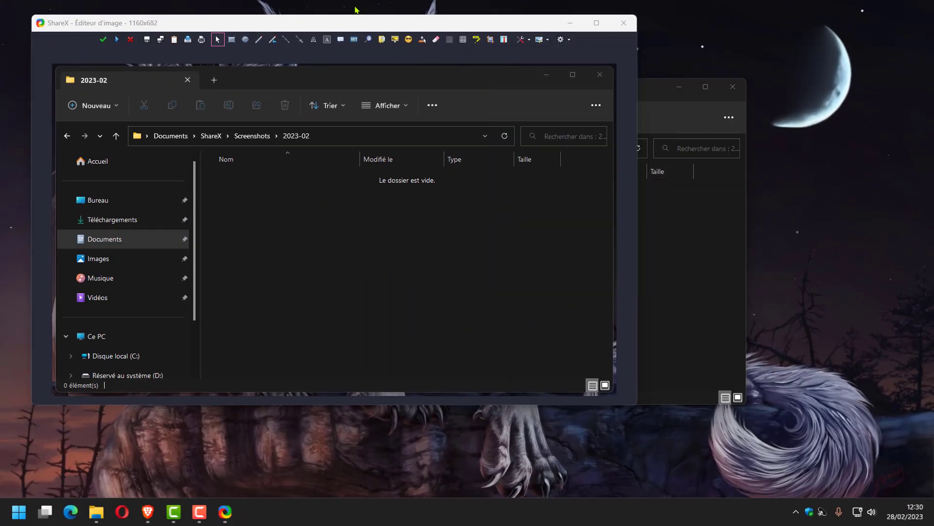
# Set the image editor's menu icon size (Taille des icônes du menu) to 32 and maximize the editor window
pyautogui.moveTo(324, 25); pyautogui.dragTo(393, 64)
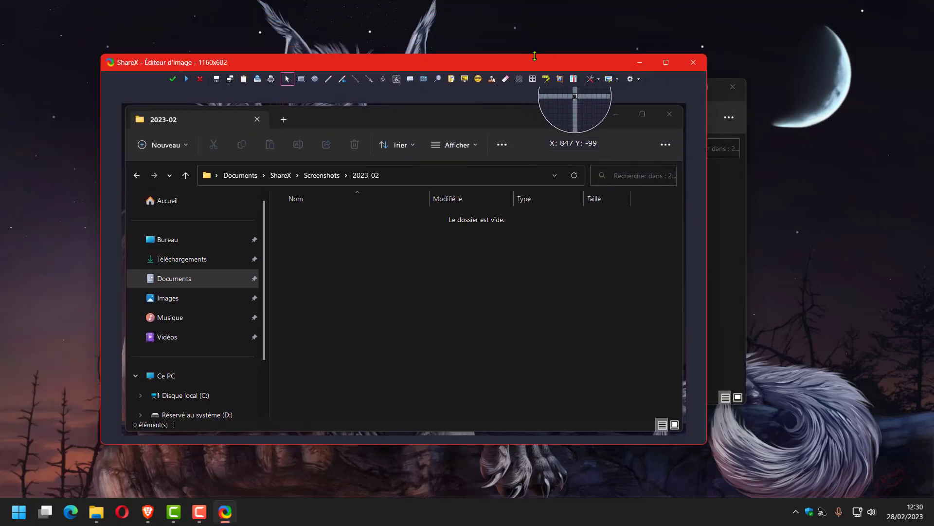
pyautogui.moveTo(531, 64); pyautogui.dragTo(493, 35)
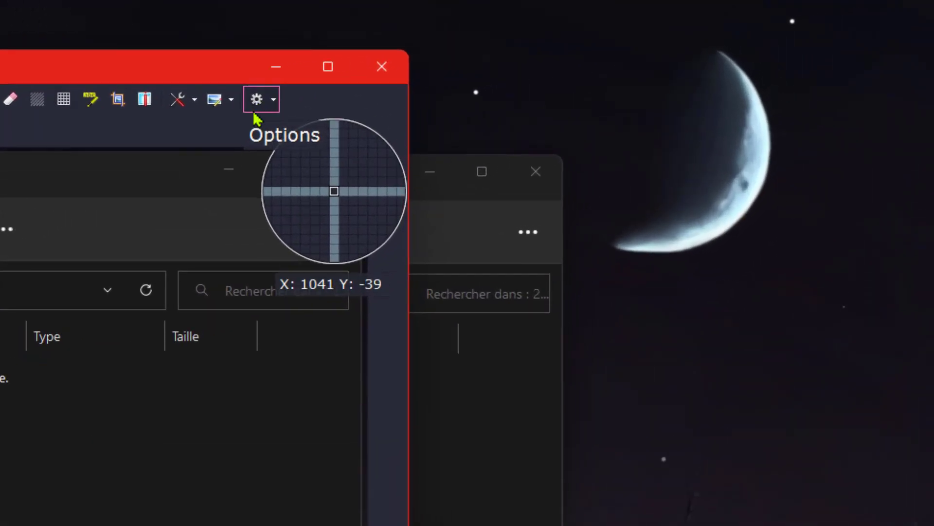
pyautogui.click(260, 108)
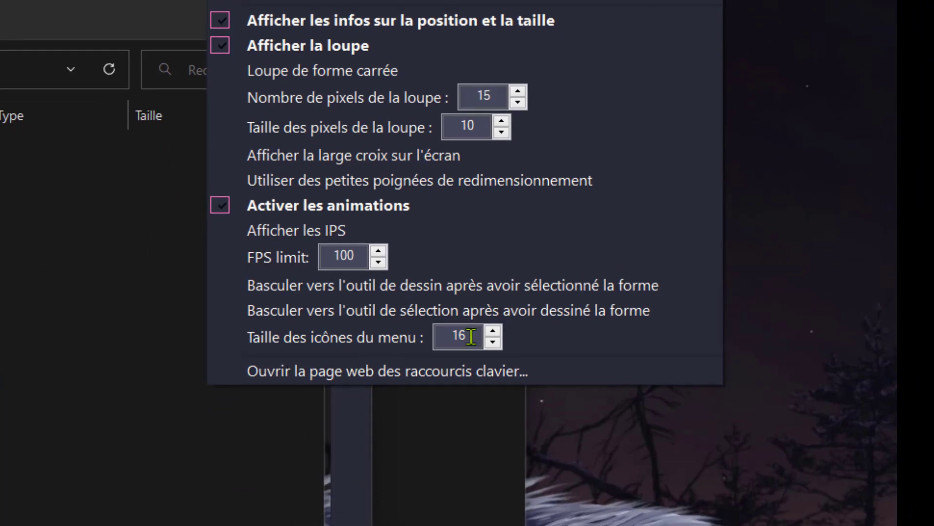
pyautogui.doubleClick(467, 335)
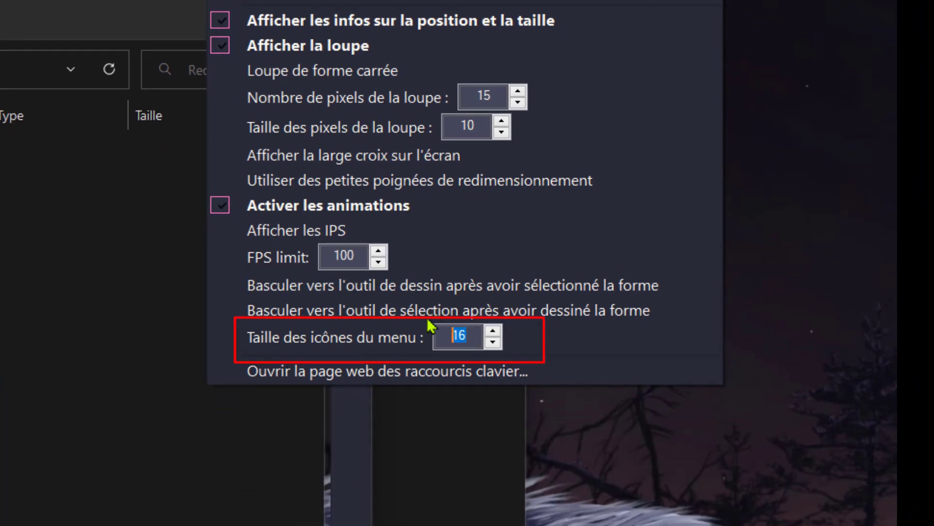
pyautogui.write('32')
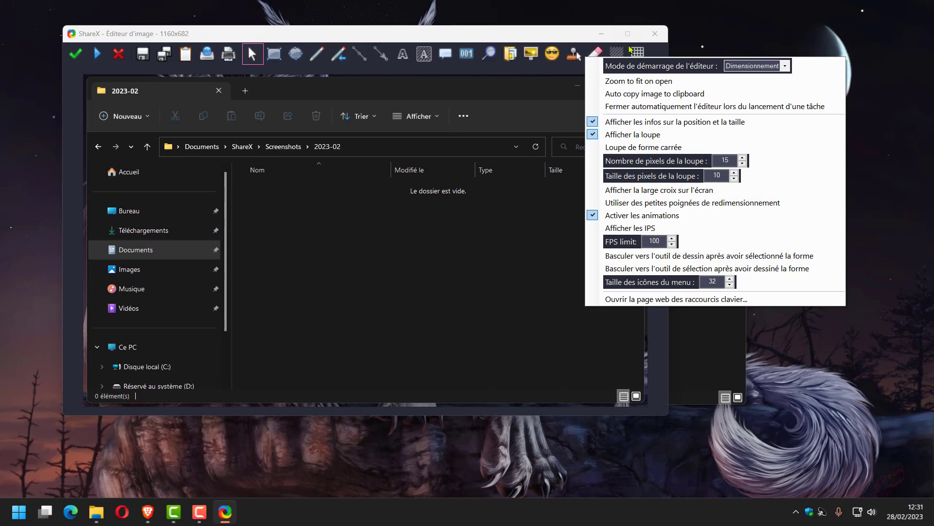
pyautogui.click(616, 53)
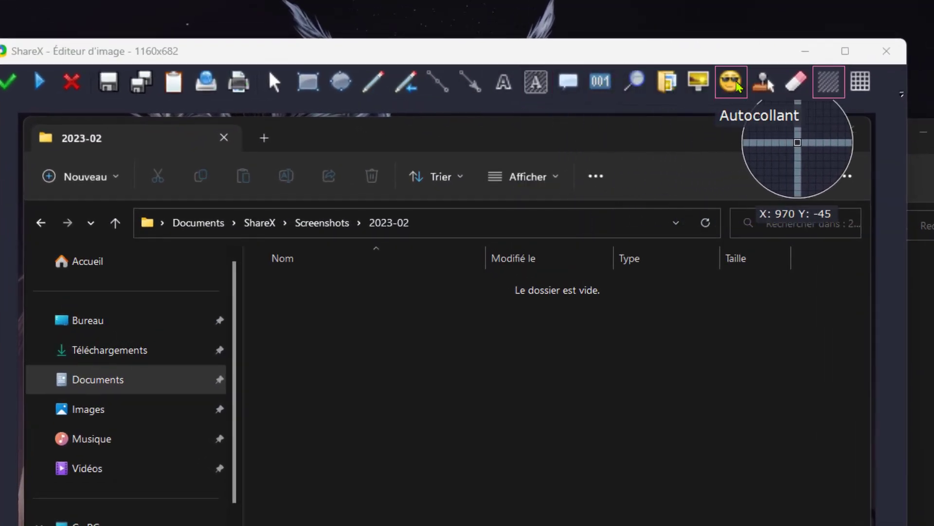
pyautogui.click(846, 51)
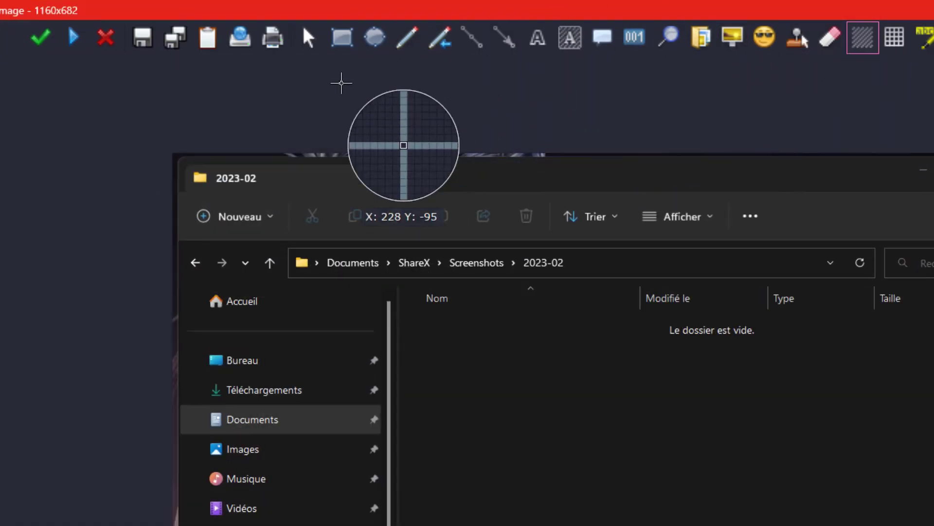